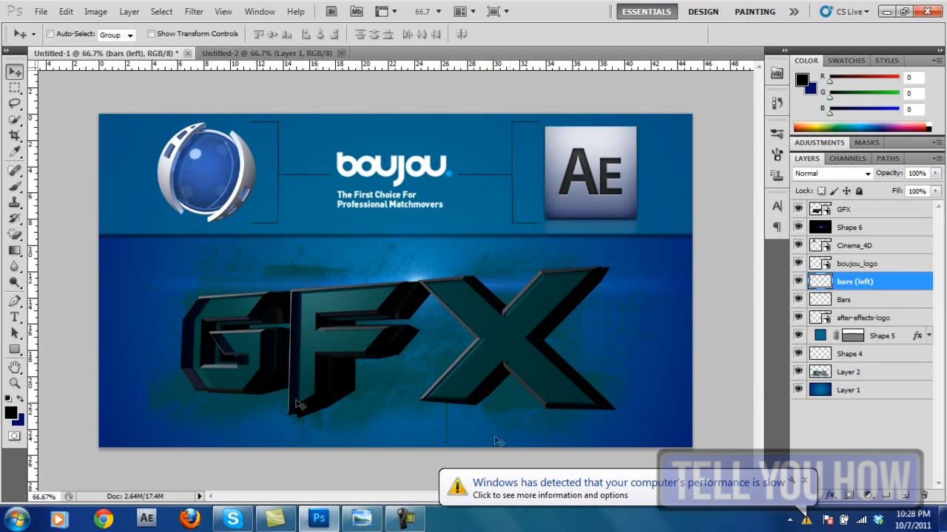
Switch to Windows Photo Viewer, examine the DSC_0317 microphone photo up close, and close the viewer
left_click(803, 481)
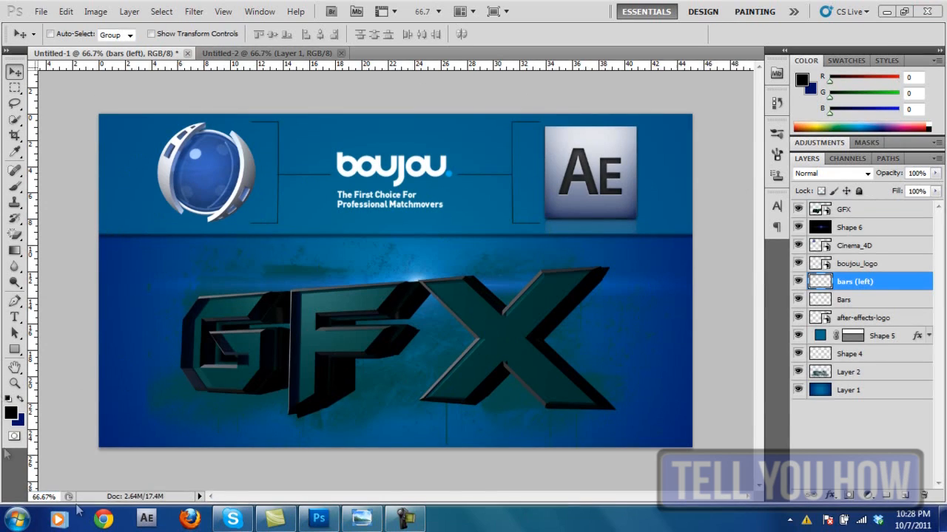
left_click(887, 12)
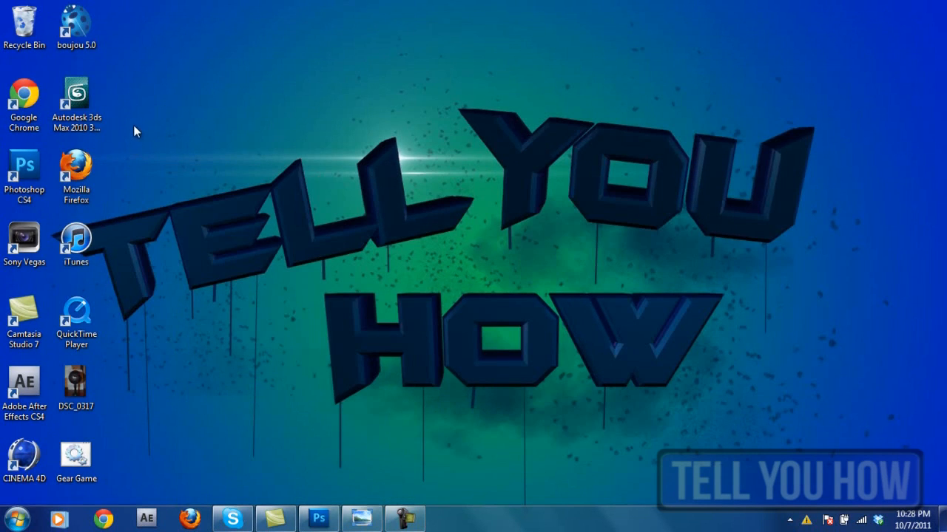
left_click(361, 519)
left_click(358, 489)
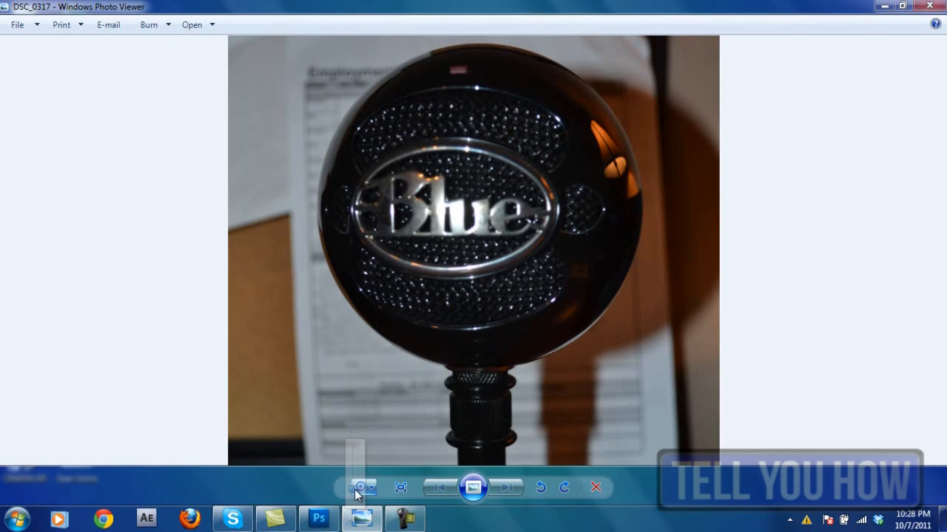
left_click_drag(355, 493, 357, 513)
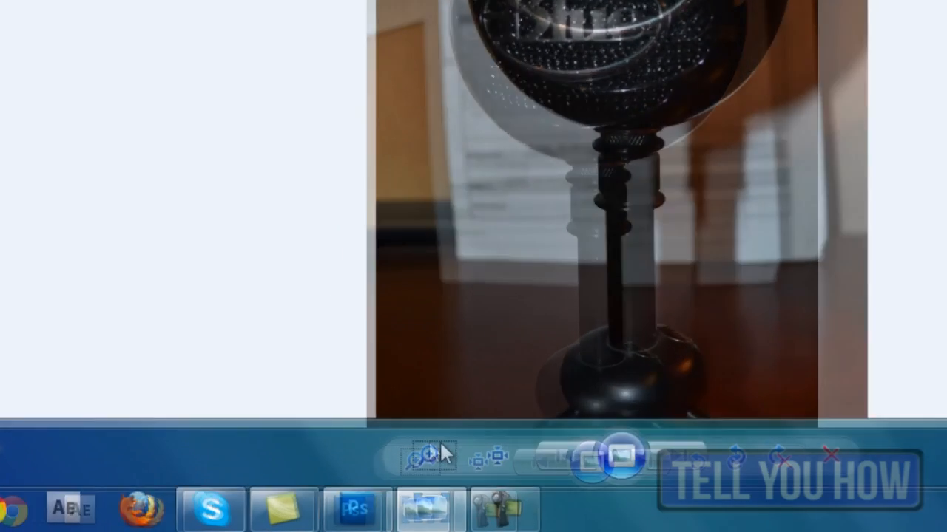
left_click(361, 487)
left_click_drag(473, 444, 474, 434)
left_click_drag(469, 251, 453, 321)
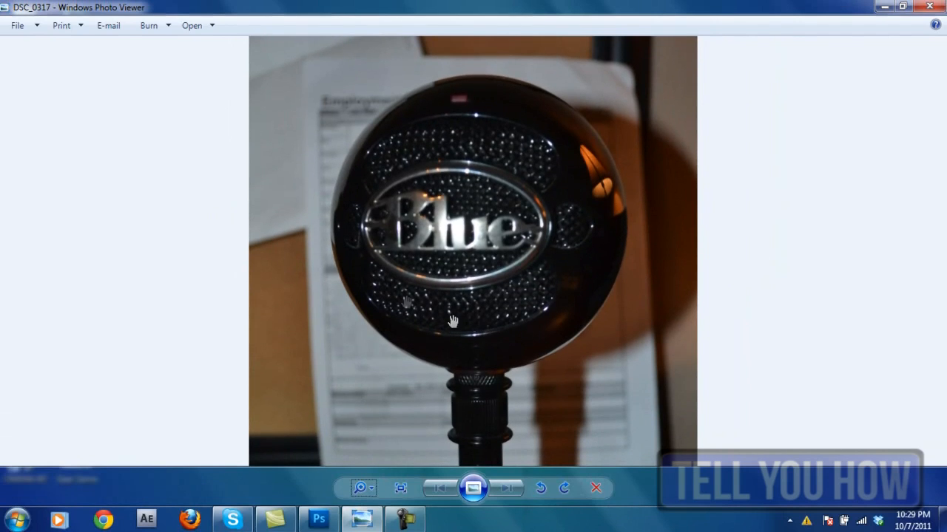
left_click_drag(387, 310, 443, 359)
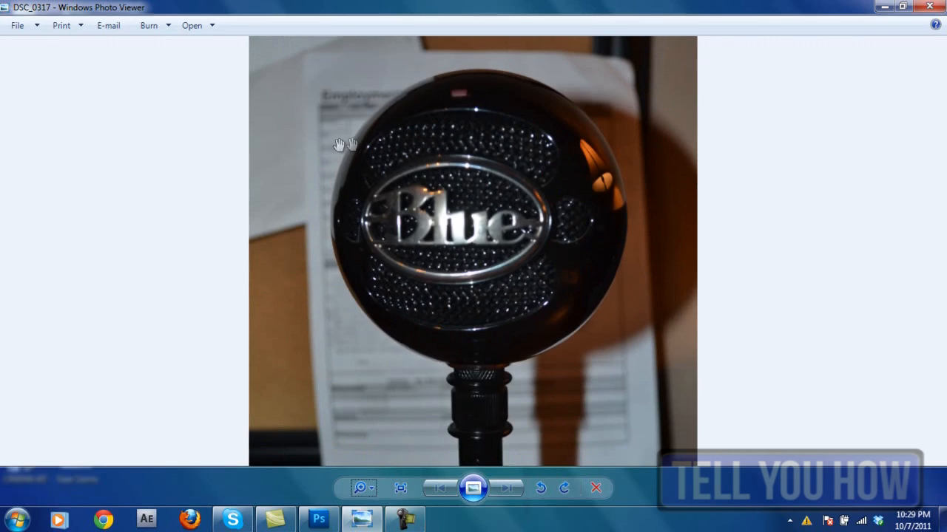
left_click(931, 8)
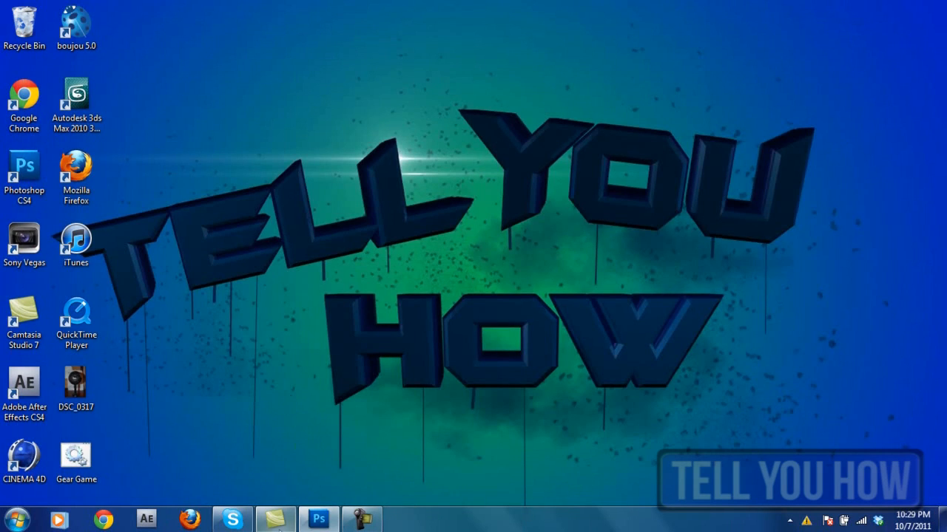
Switch to Photoshop and place the DSC_0317 photo from the desktop into the empty Untitled-2 document
left_click(320, 519)
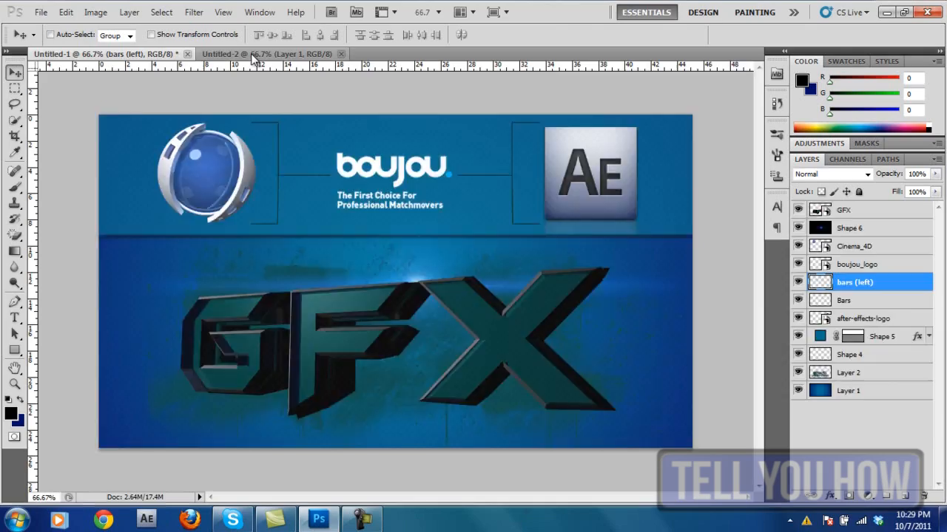
left_click(255, 58)
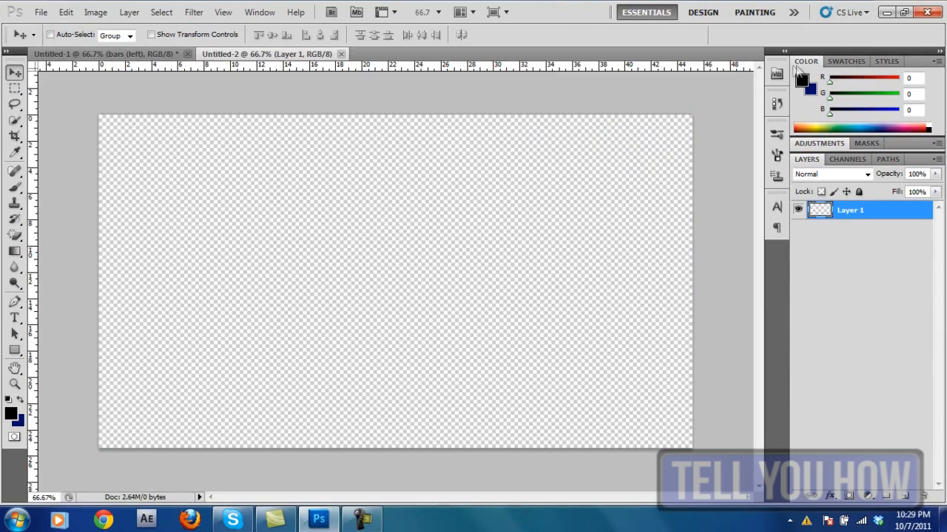
left_click(903, 12)
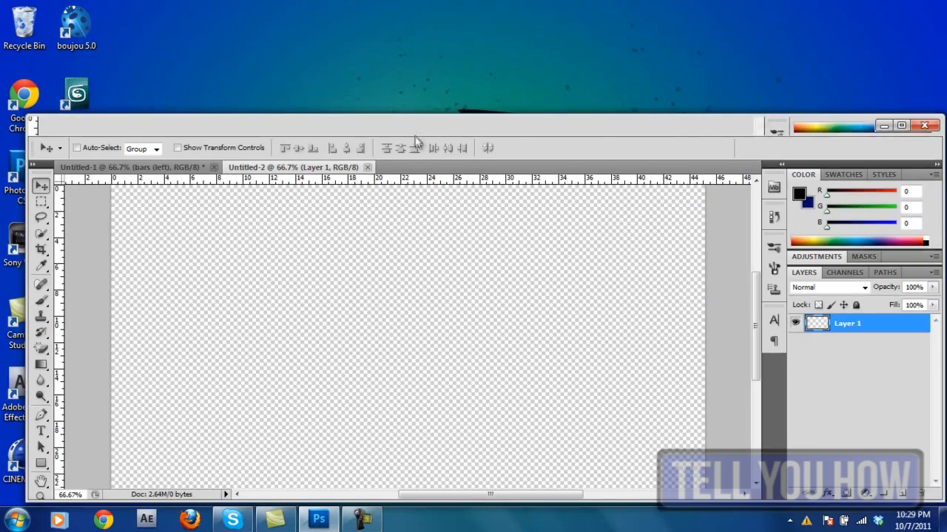
left_click_drag(581, 135, 684, 74)
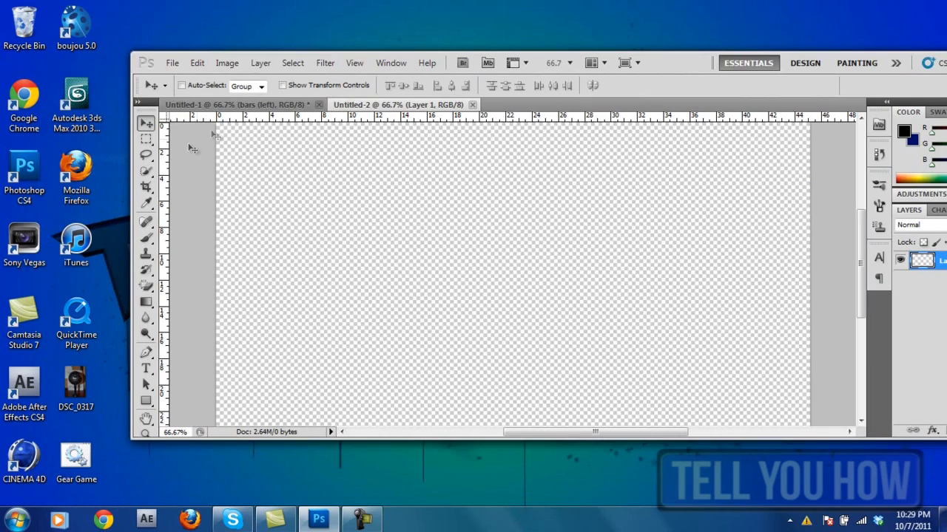
left_click(67, 389)
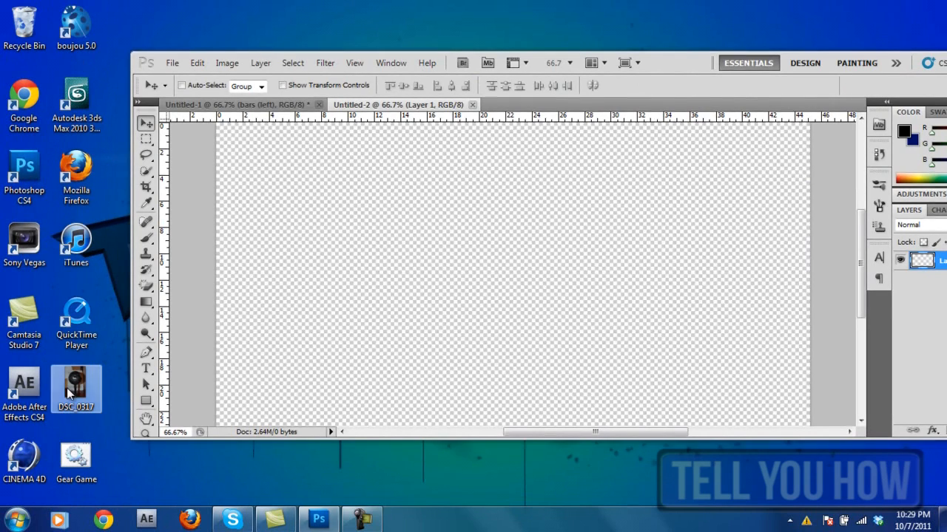
left_click_drag(67, 387, 424, 262)
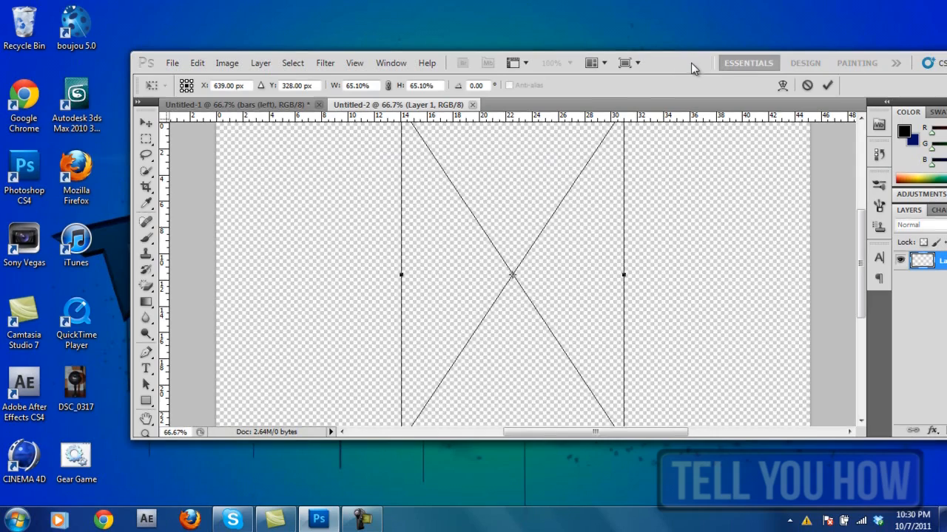
Maximize the Photoshop window, then centre the placed photo at X 640.50 px, Y 360.00 px and commit the placement
left_click_drag(655, 66, 537, 85)
left_click(885, 80)
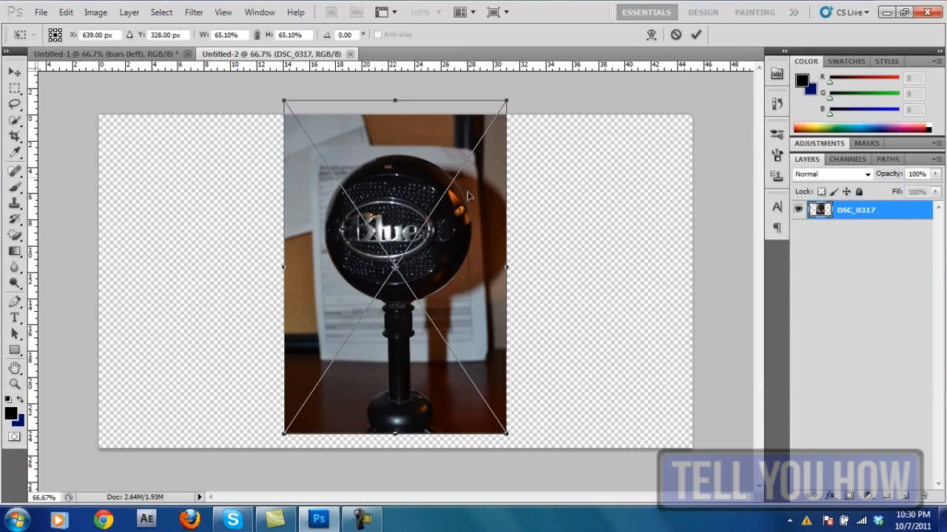
mouse_move(468, 195)
left_mouse_down()
mouse_move(466, 208)
mouse_move(468, 194)
left_mouse_up()
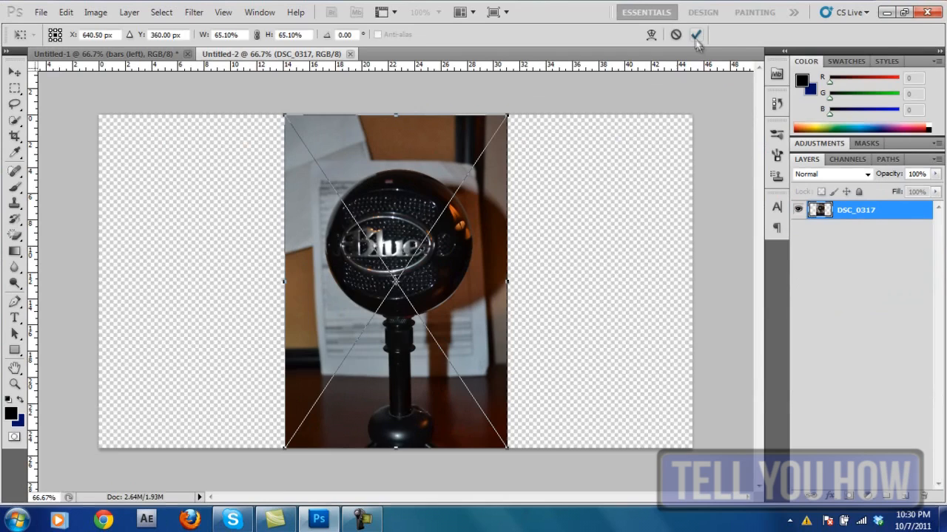
left_click(696, 36)
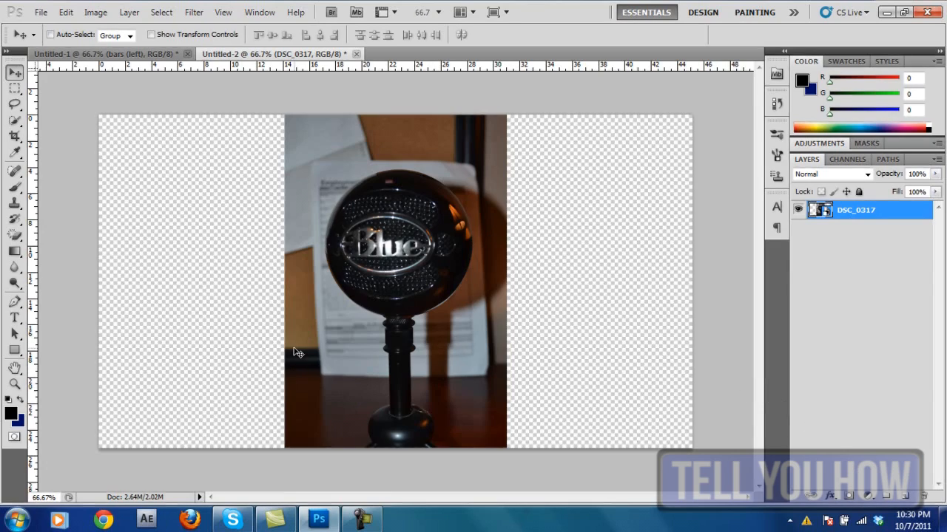
Enlarge the microphone photo with Free Transform past the canvas's lower edge and shift it towards the left of the canvas
key("ctrl+t")
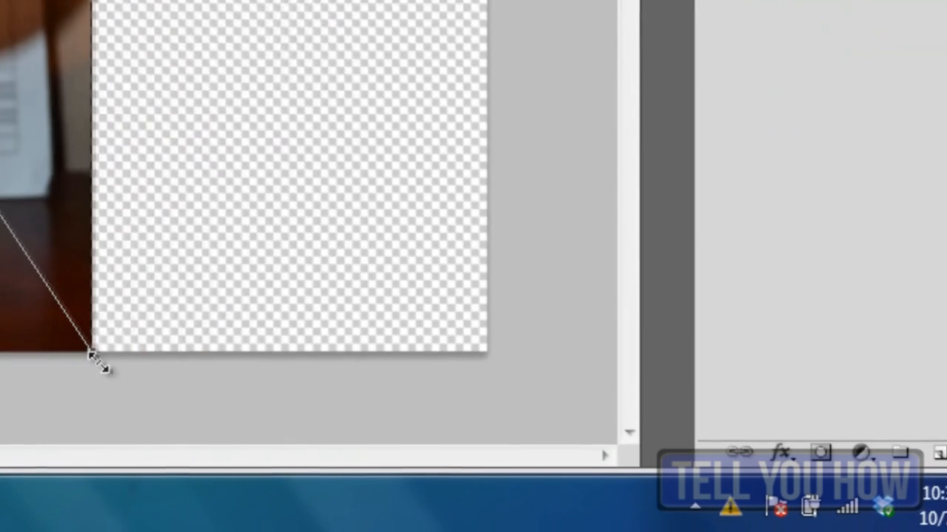
left_click_drag(333, 415, 447, 528)
left_click_drag(78, 104, 4, 112)
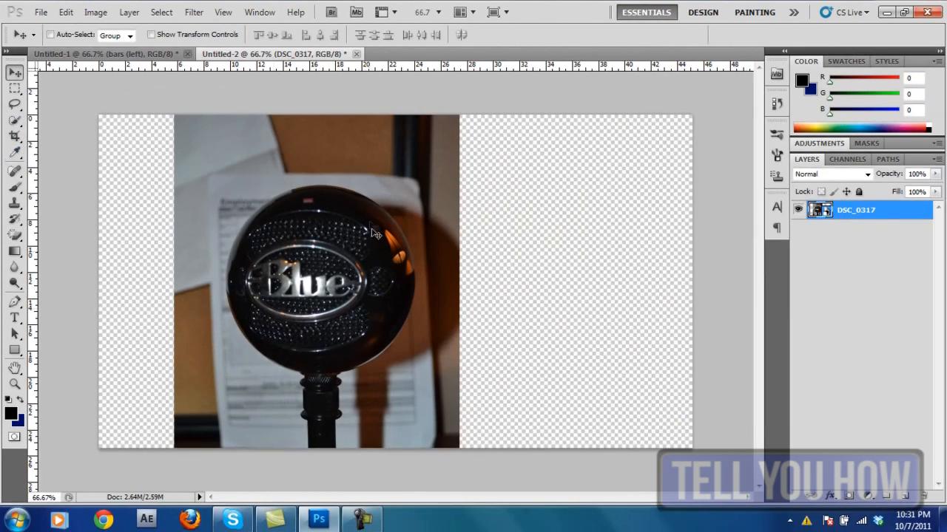
Select the microphone head and stand by tracing its outline with the Magnetic Lasso tool
left_click(15, 104)
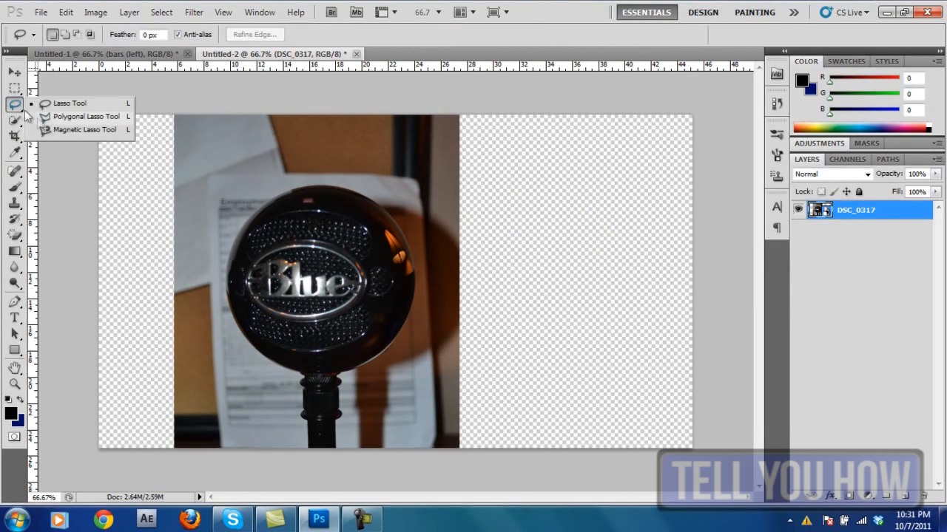
left_click(52, 131)
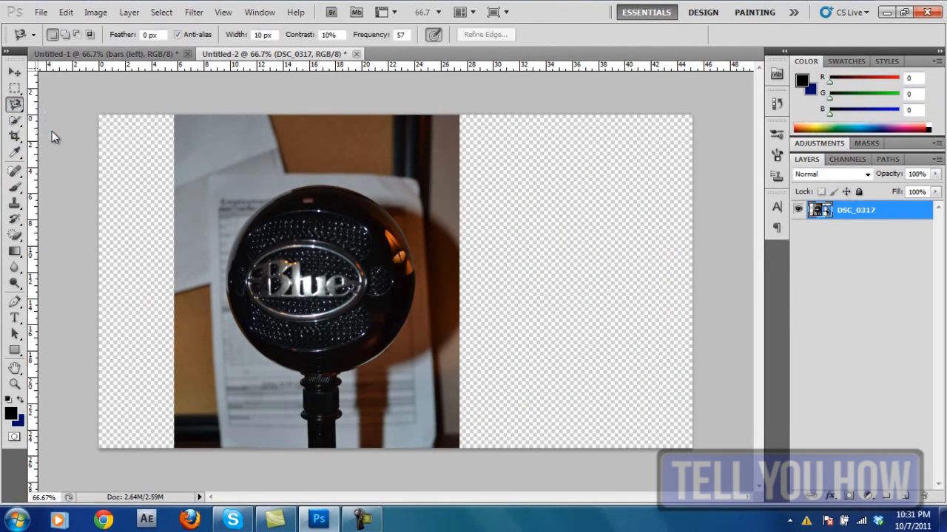
left_click(335, 447)
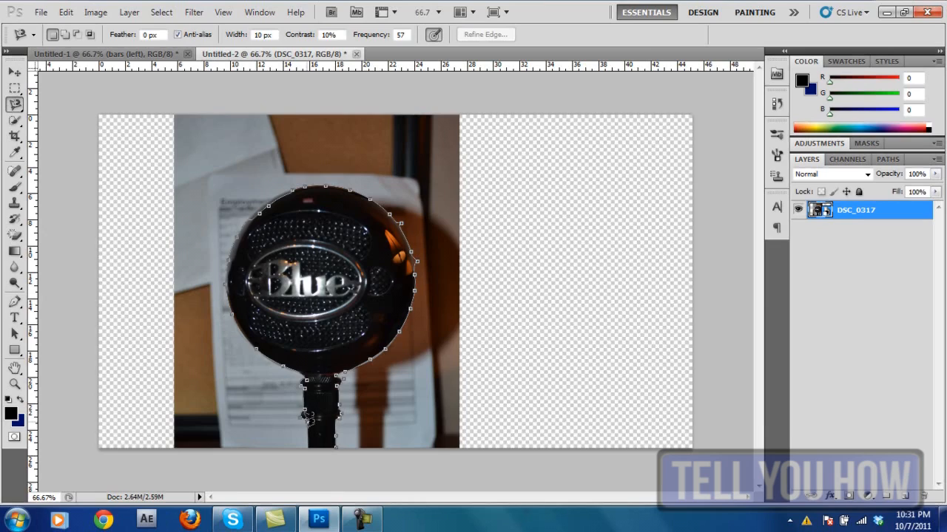
left_click(346, 437)
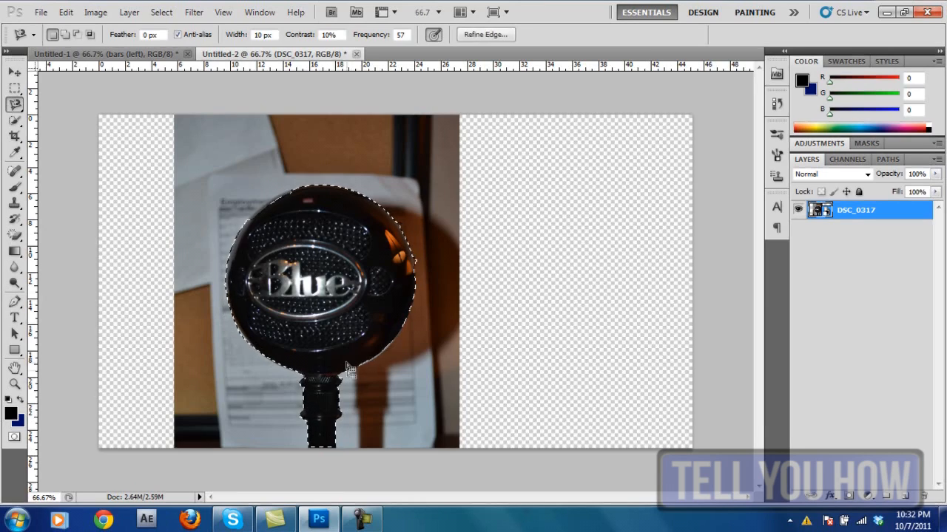
Feather the selection around the microphone
right_click(330, 248)
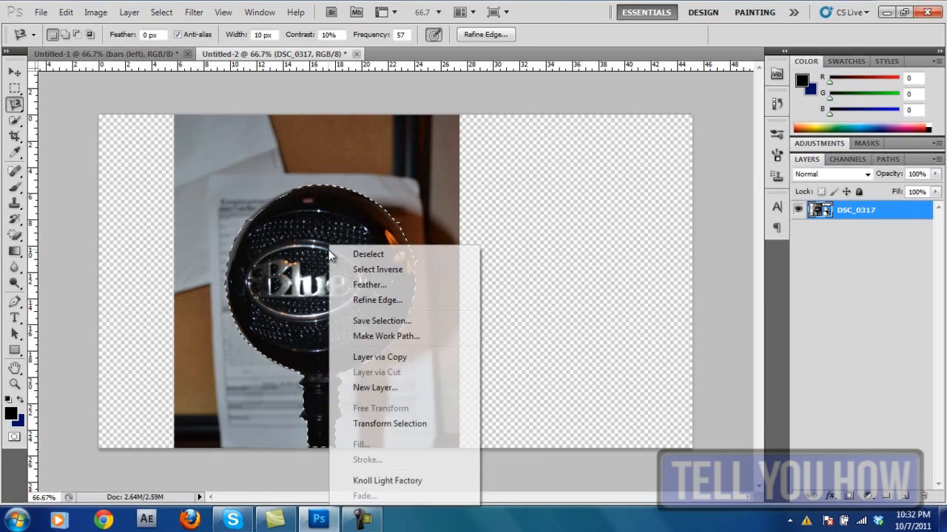
left_click(370, 285)
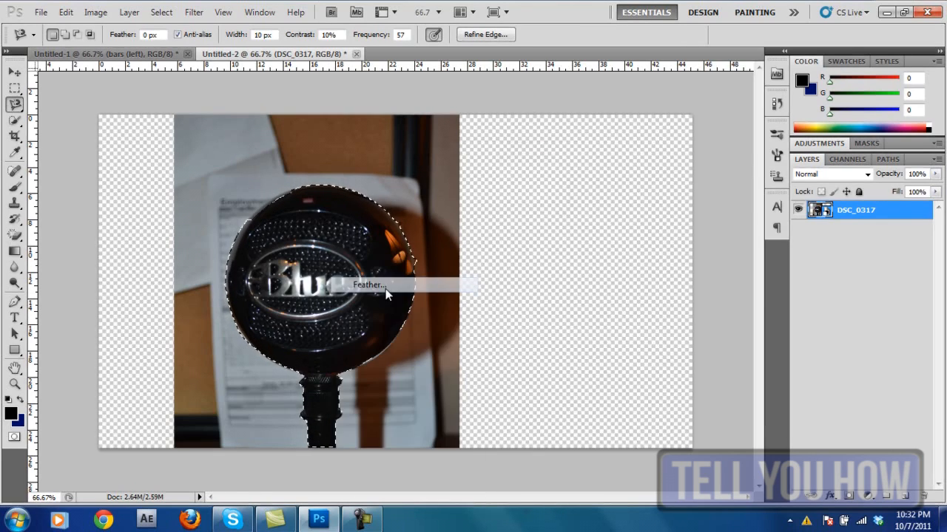
left_click(536, 178)
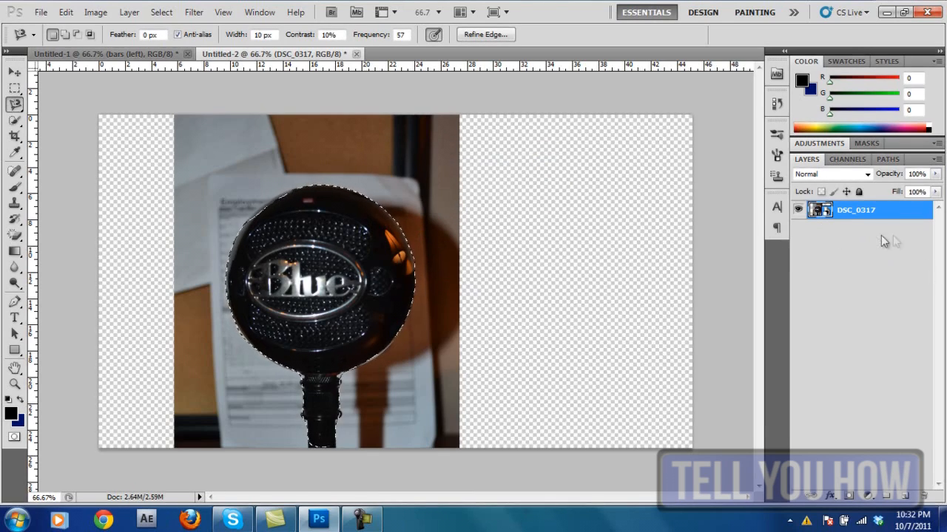
Copy the selected microphone to a new layer and hide the original DSC_0317 layer
right_click(321, 268)
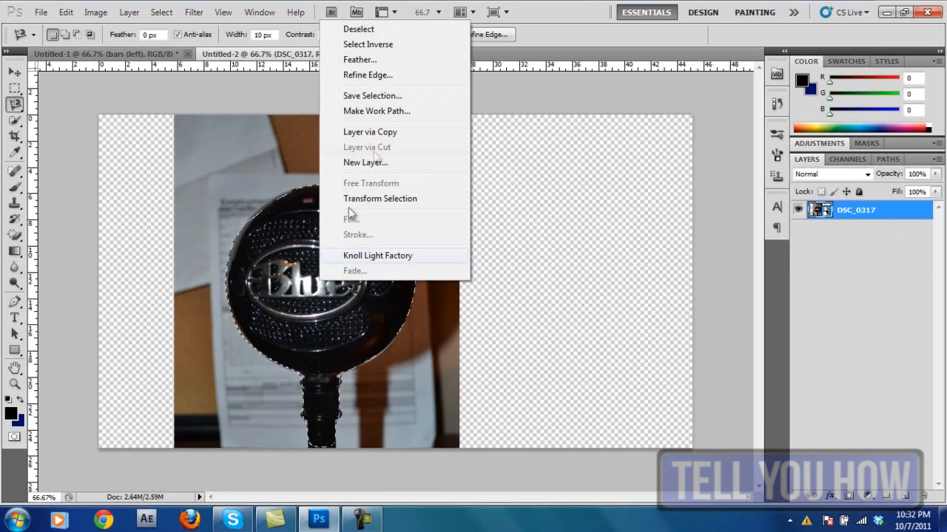
left_click(393, 133)
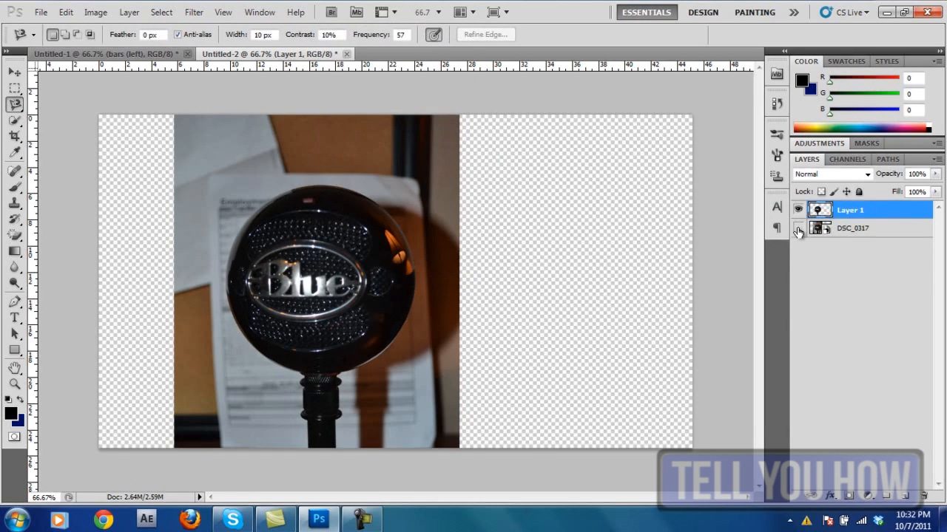
left_click(797, 229)
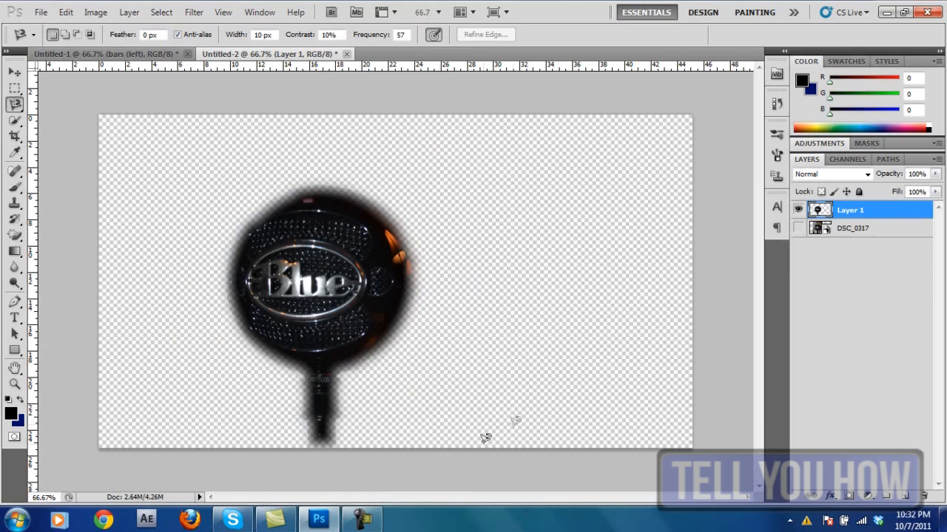
Move the cut-out microphone on Layer 1 towards the lower left of the canvas, keeping the DSC_0317 layer hidden
left_click(301, 335)
double_click(325, 315)
key("ctrl+d")
left_click(15, 72)
left_click_drag(292, 274, 271, 284)
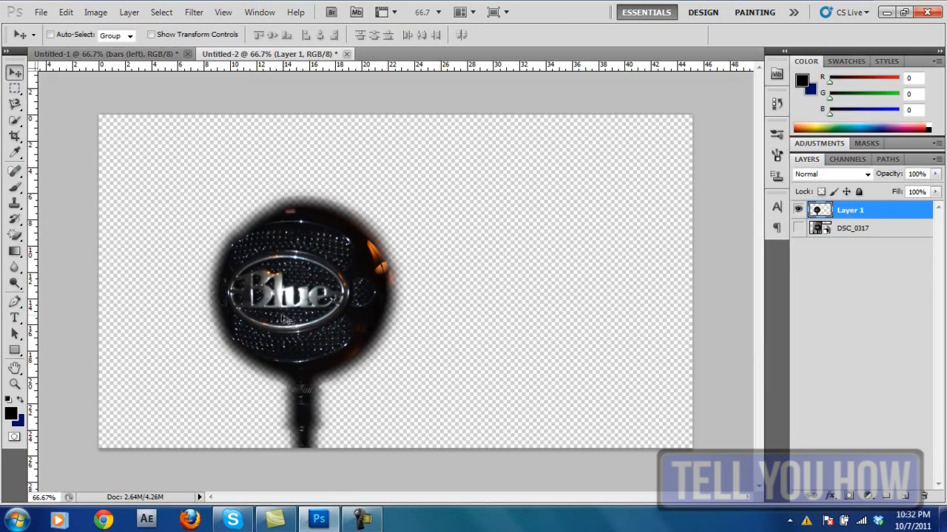
left_click(797, 229)
left_click(798, 228)
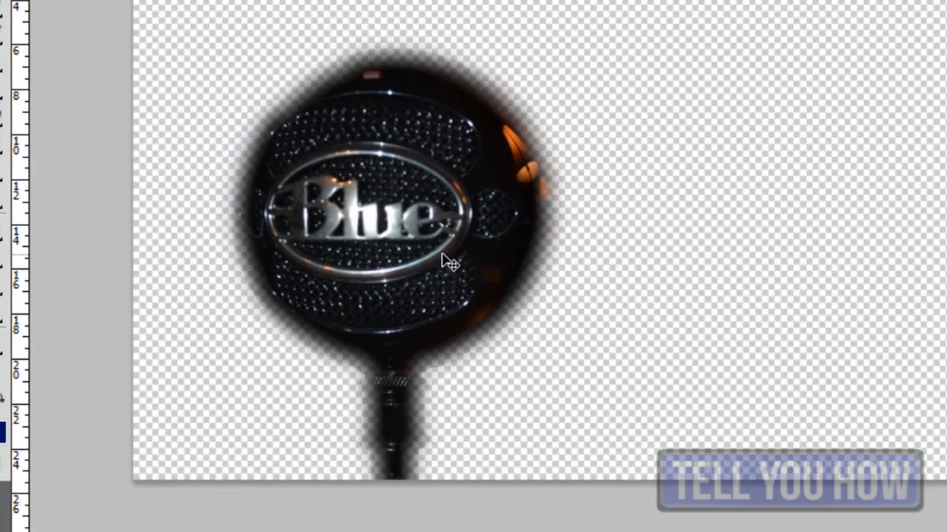
mouse_move(467, 215)
left_mouse_down()
mouse_move(447, 266)
mouse_move(433, 186)
mouse_move(427, 219)
mouse_move(462, 222)
left_mouse_up()
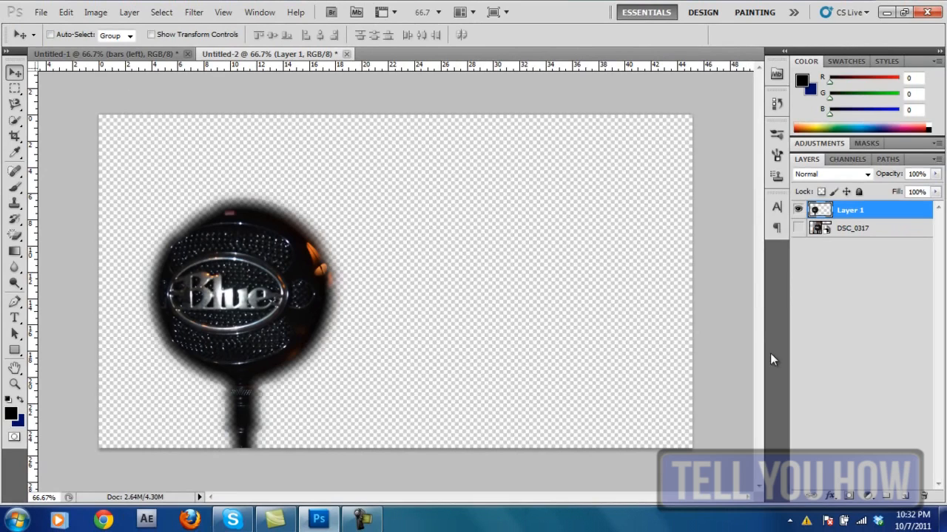
Add a new layer beneath Layer 1 and set the foreground colour for the Gradient tool to teal, RGB 0, 174, 166
left_click(906, 500)
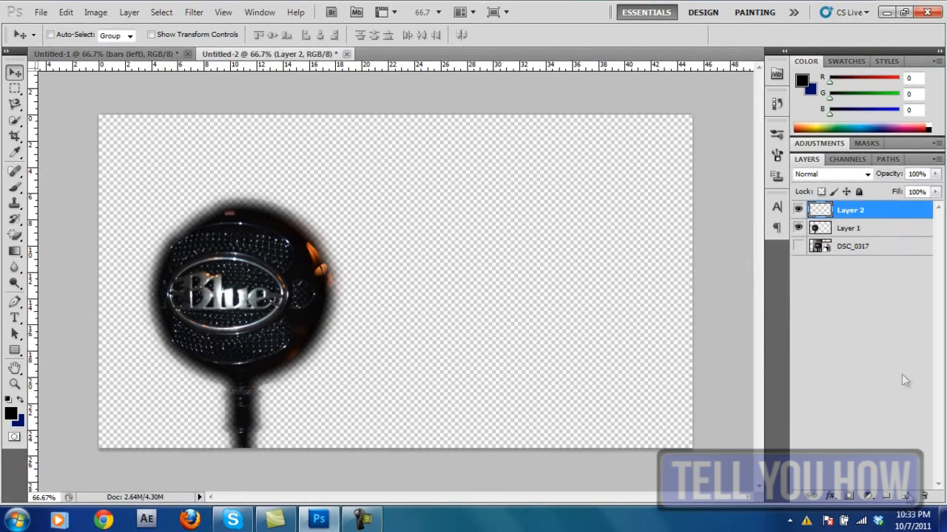
left_click_drag(876, 212, 873, 236)
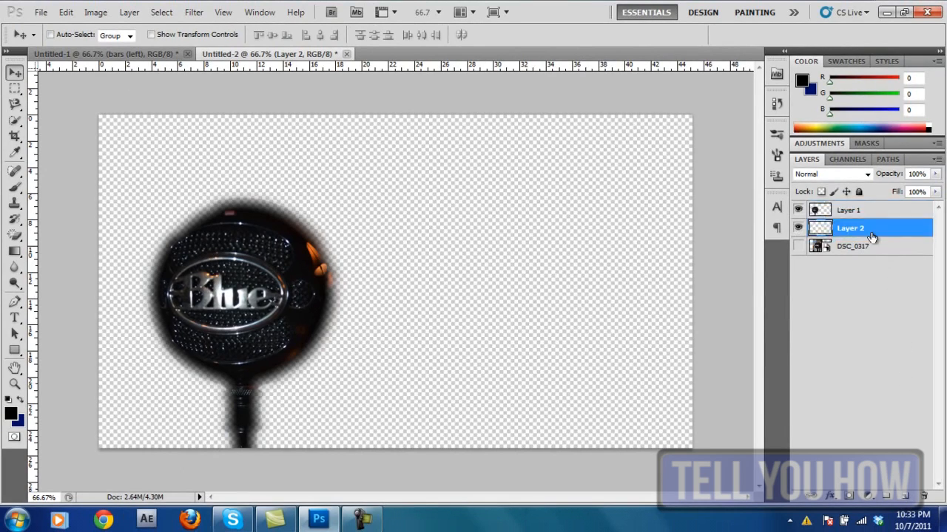
left_click(15, 252)
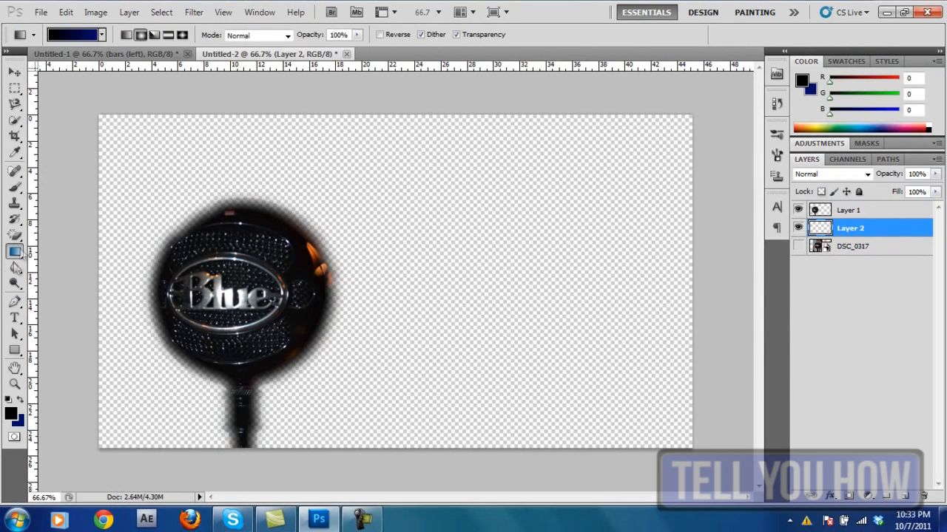
left_click(11, 415)
left_click_drag(566, 271, 576, 272)
left_click(706, 207)
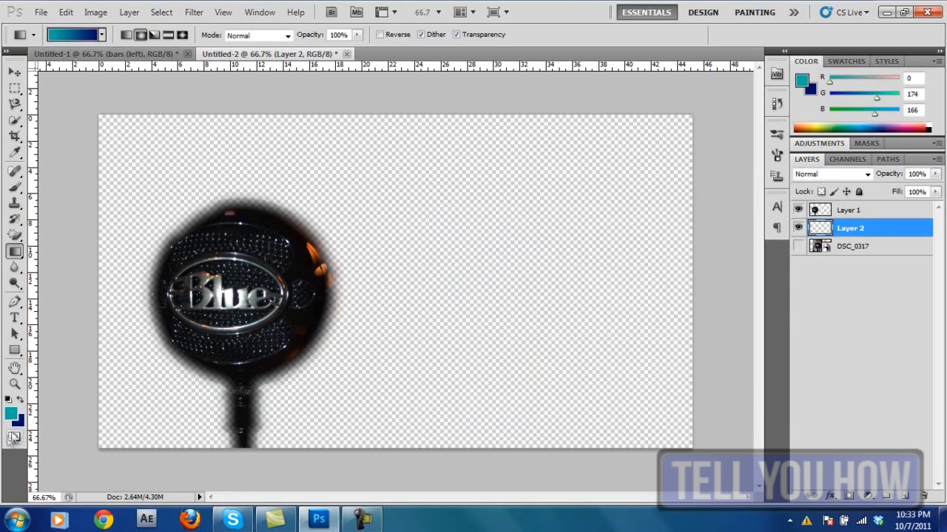
Set the background colour to dark blue and fill Layer 2 with a radial gradient from the microphone out past the canvas's upper-right corner
left_click(20, 425)
left_click_drag(540, 360, 564, 323)
left_click(707, 207)
key("g")
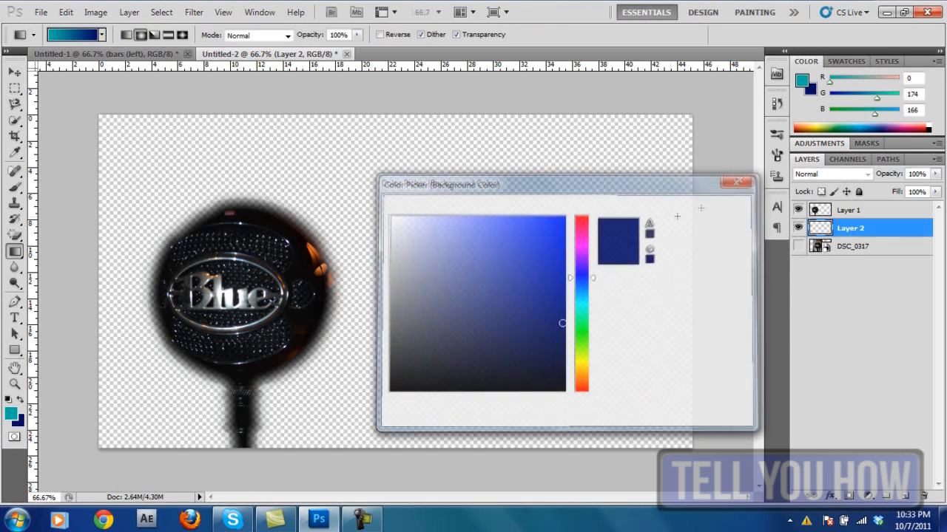
left_click(126, 37)
left_click(140, 35)
left_click_drag(251, 312, 733, 114)
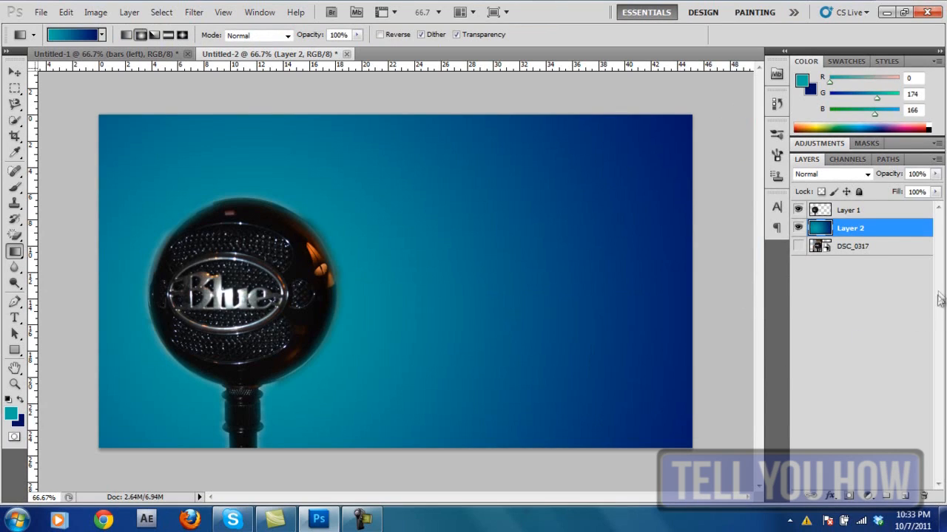
Add a new layer above the gradient layer and replace the current brushes with the Explosion_Brushes set
left_click(908, 497)
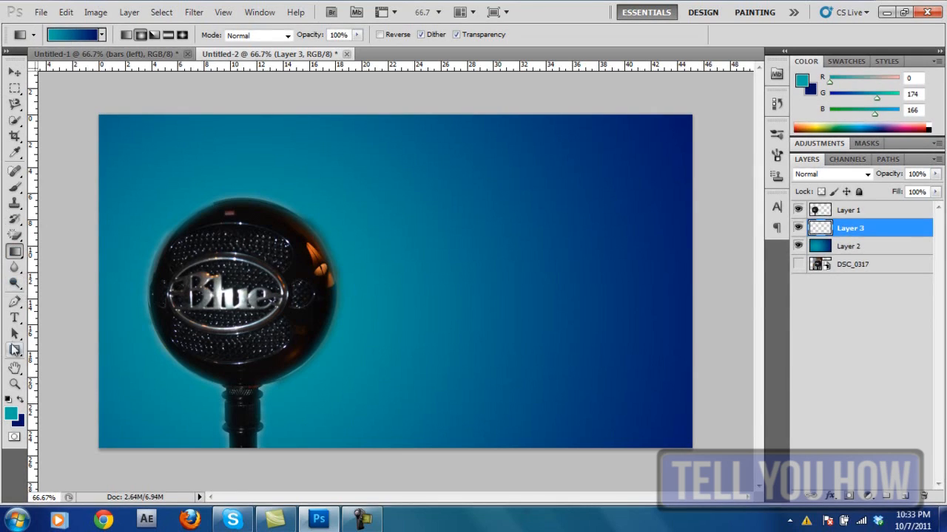
left_click(14, 187)
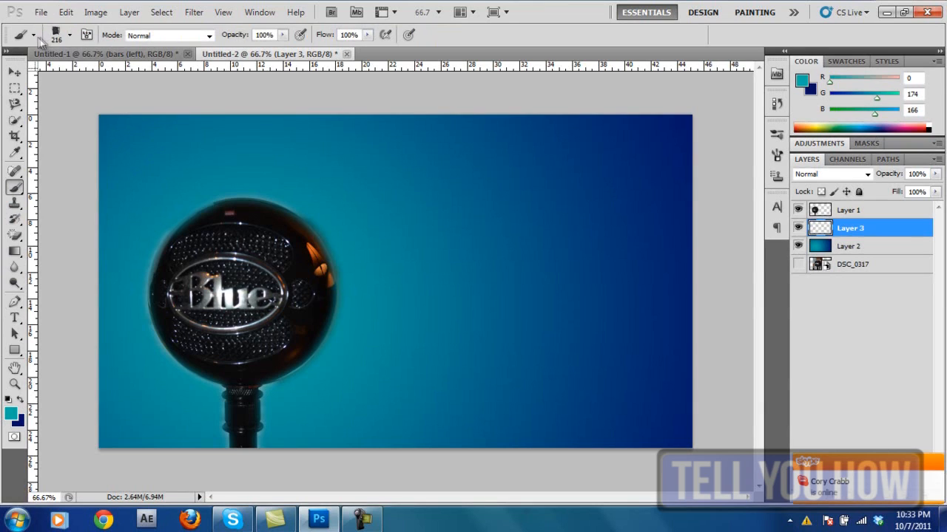
left_click(69, 35)
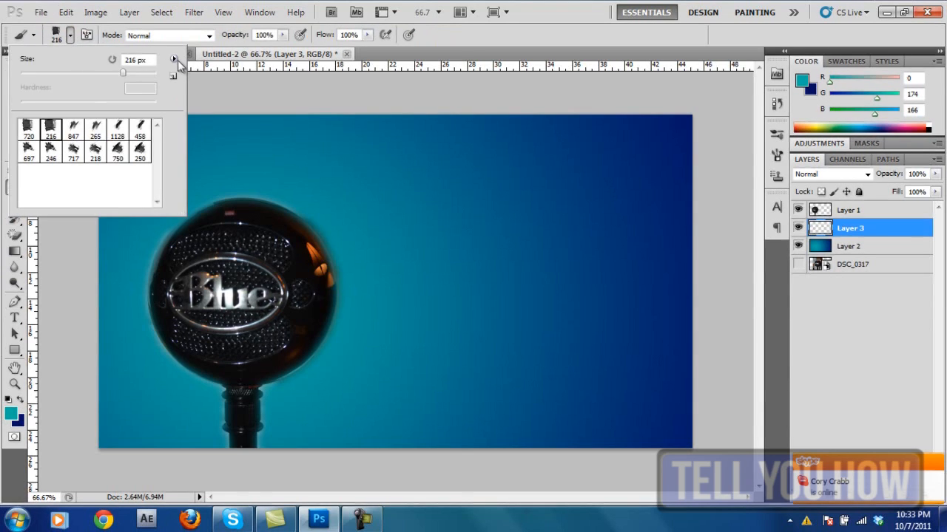
left_click(175, 59)
left_click(241, 498)
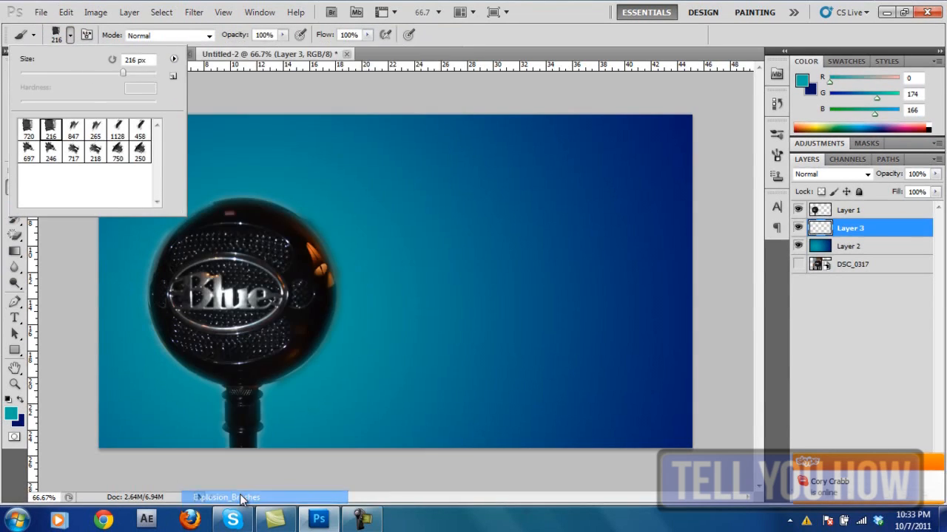
left_click(361, 204)
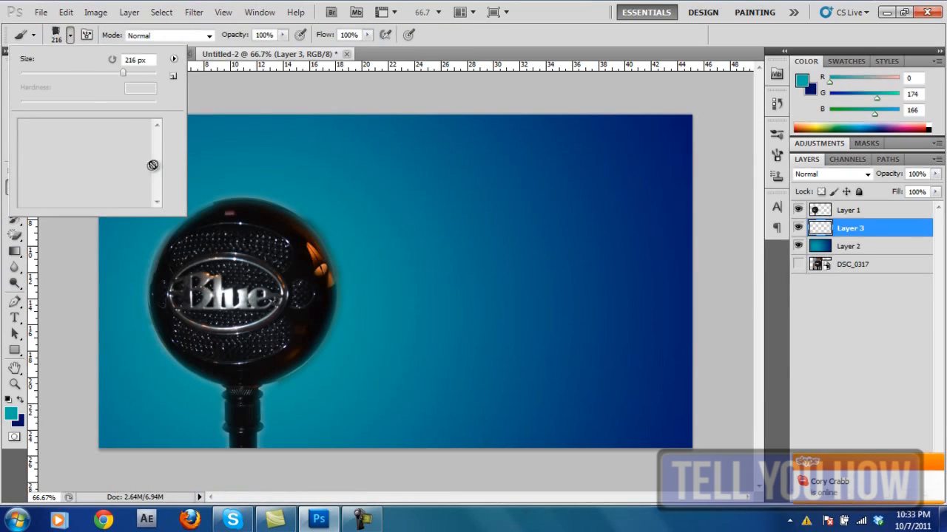
Stamp the 2046 px splatter brush, reduced to 862 px, in teal around the microphone on Layer 3
left_click(139, 158)
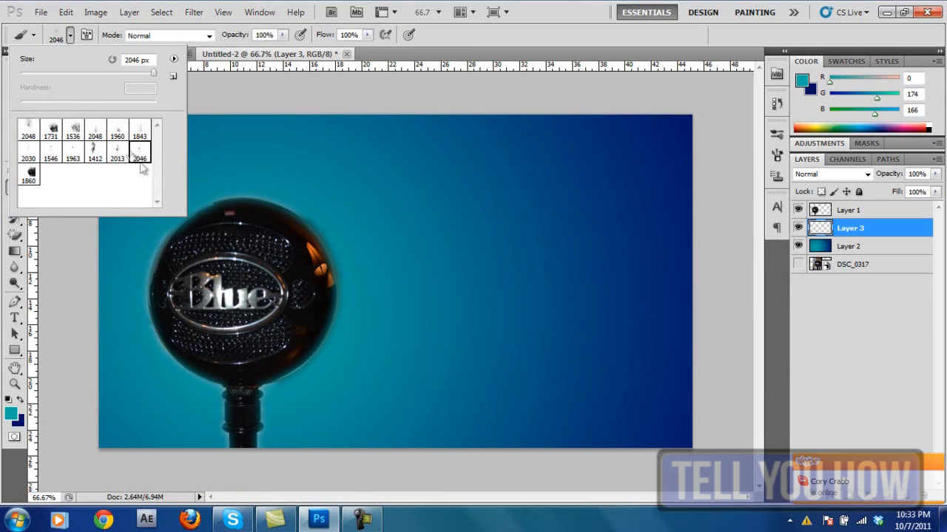
left_click(148, 73)
left_click(345, 245)
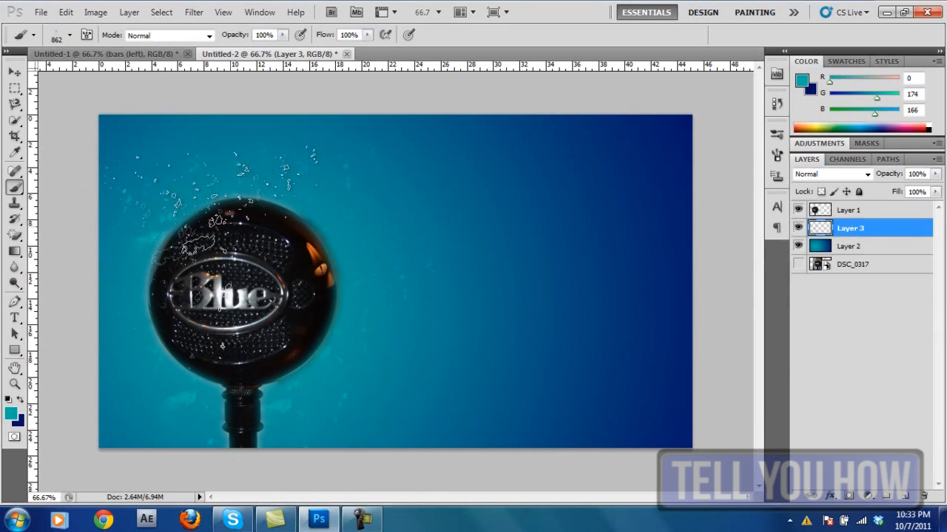
Stamp the 1546 px splatter brush, reduced to 484 px, around the microphone on Layer 3
left_click(69, 35)
left_click(51, 152)
left_click_drag(152, 72, 142, 72)
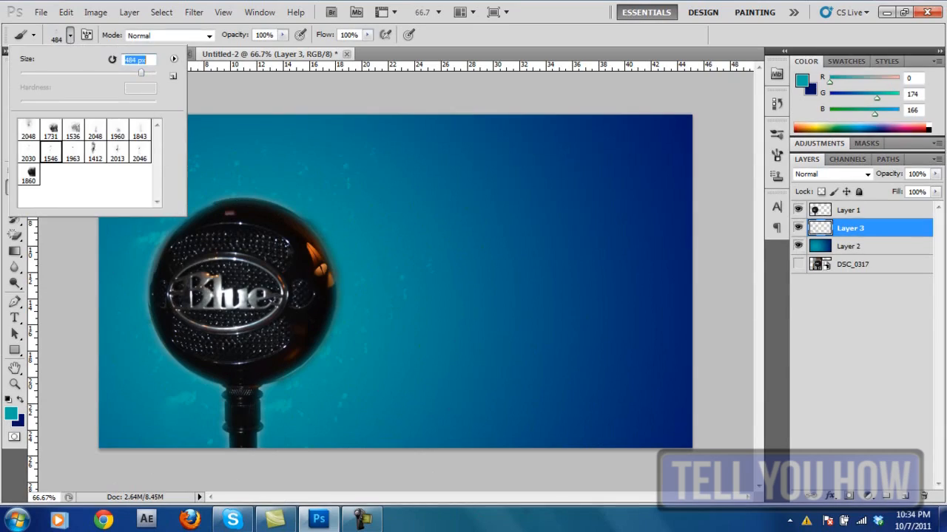
key("Return")
left_click(259, 304)
Stamp the 1536 px splatter brush, reduced to 432 px, around the microphone on Layer 3
left_click(70, 35)
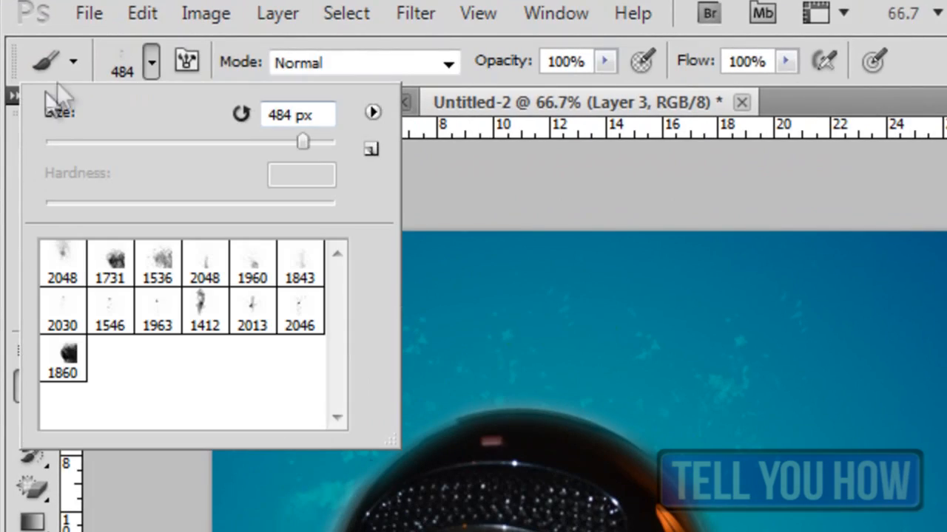
left_click(157, 263)
left_click_drag(326, 142, 315, 144)
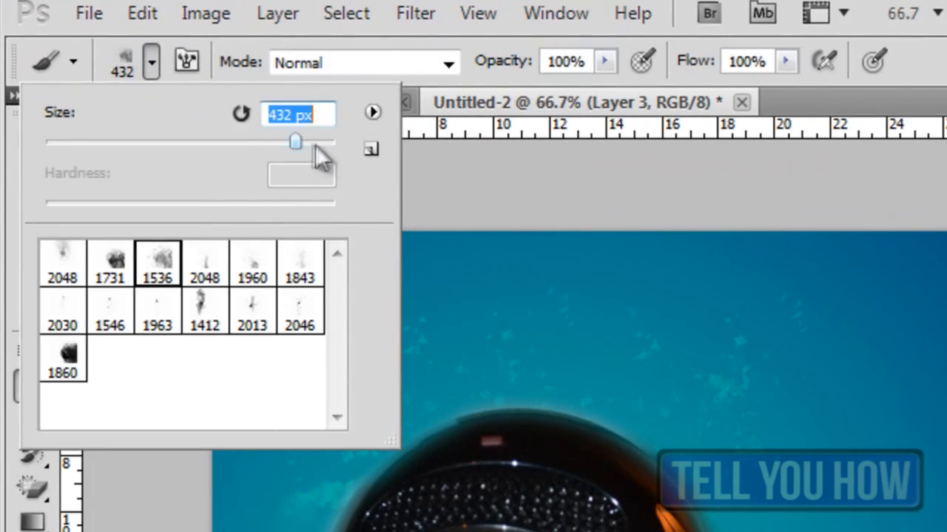
key("Return")
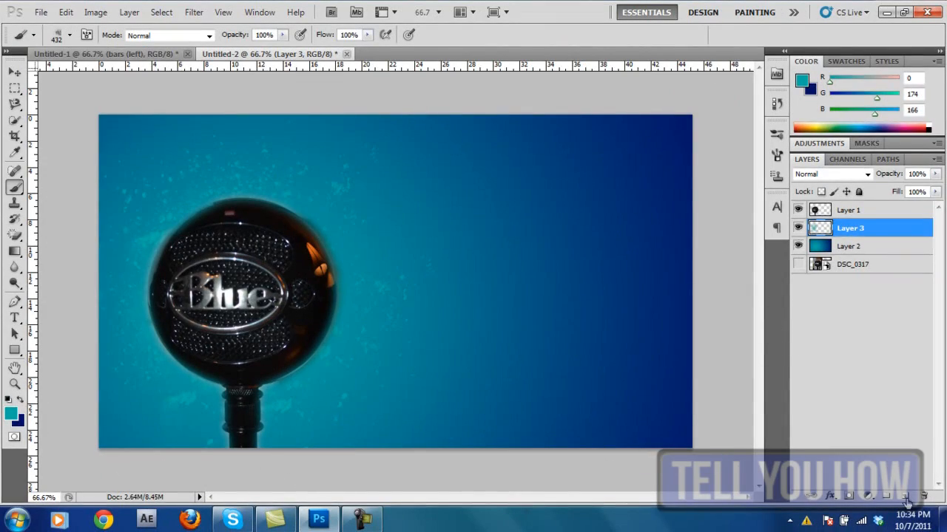
Add more splatter around the microphone with the first 2048 px brush, reduced to 569 px
key("Return")
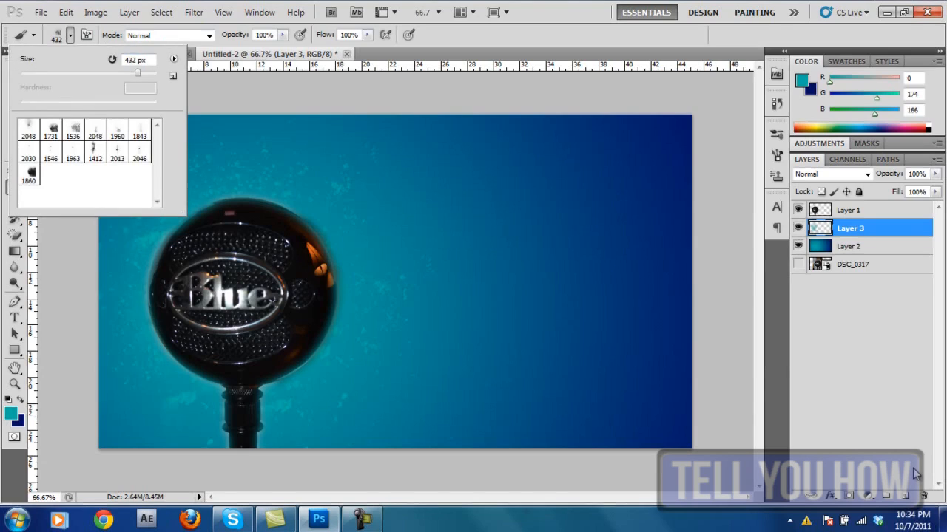
key("period")
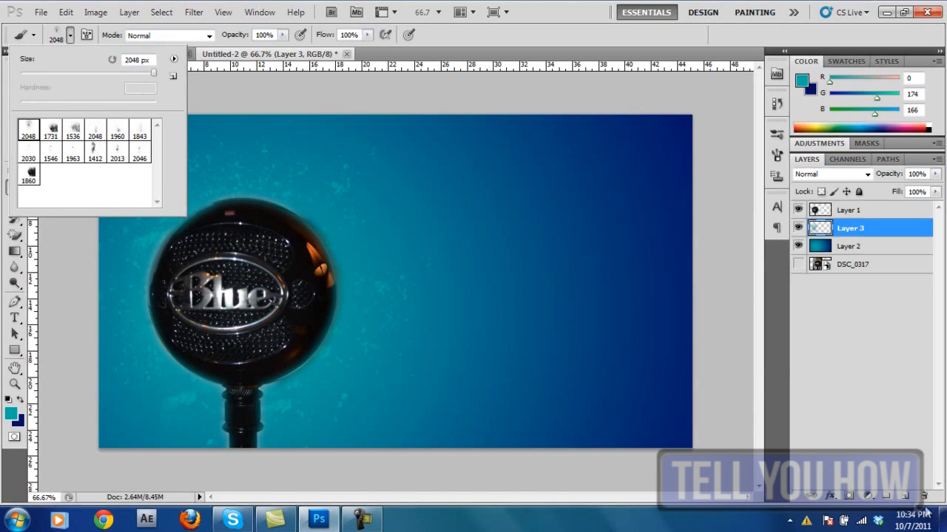
left_click_drag(153, 73, 135, 73)
left_click(17, 321)
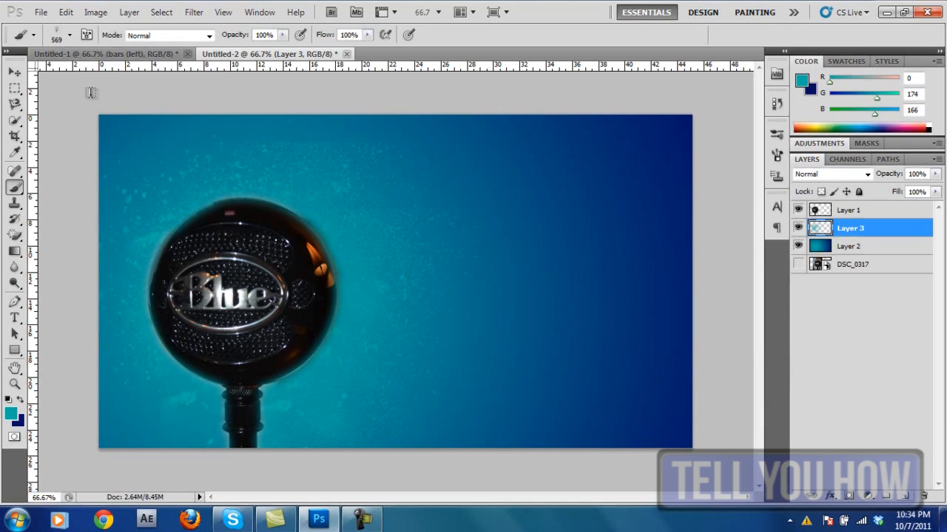
Add a new layer above Layer 3 and set the foreground colour for the Type tool to white, ffffff
key("ctrl+shift+alt+n")
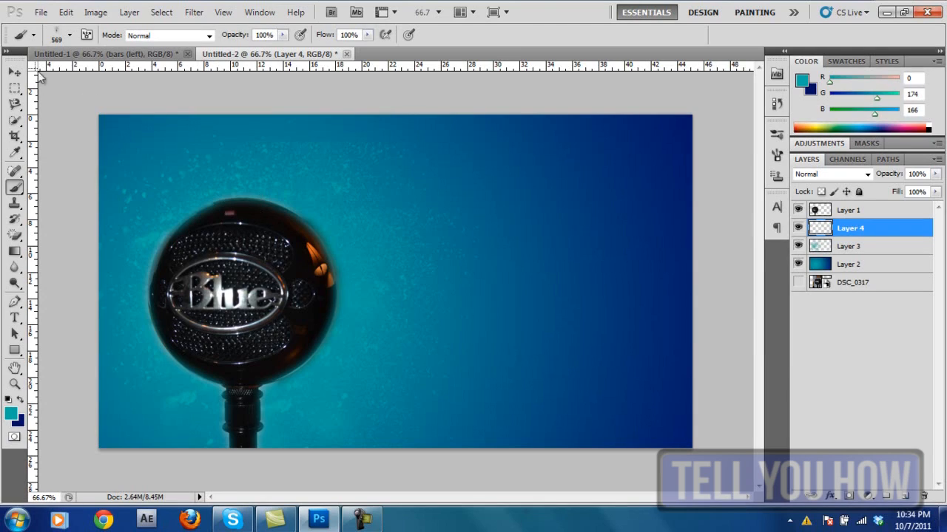
key("t")
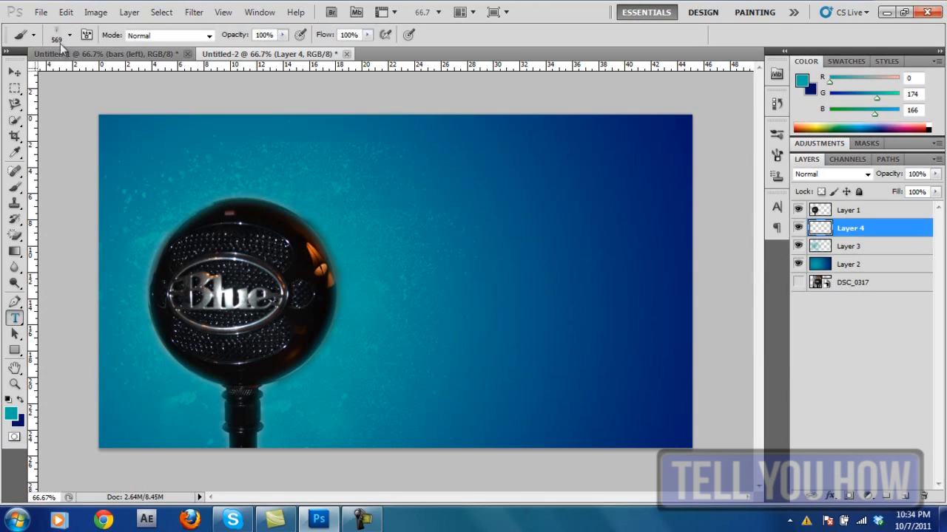
left_click(595, 222)
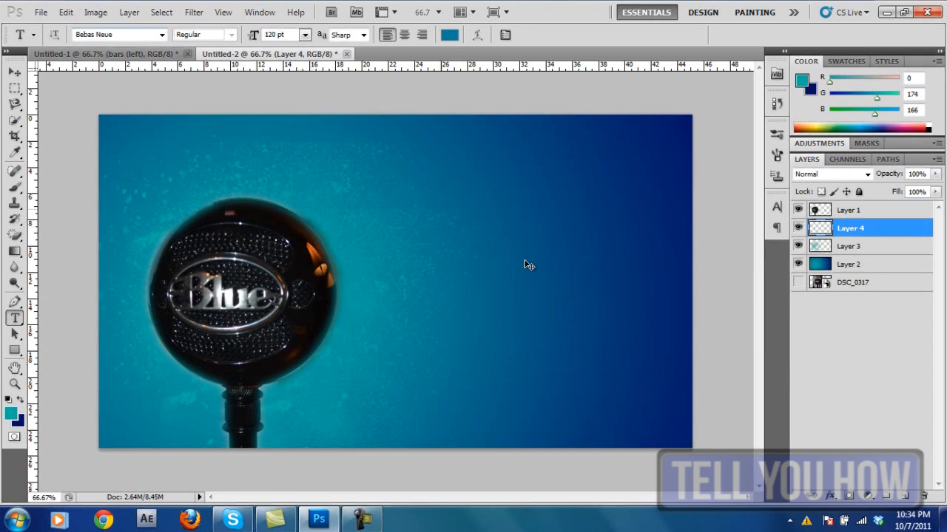
left_click(11, 414)
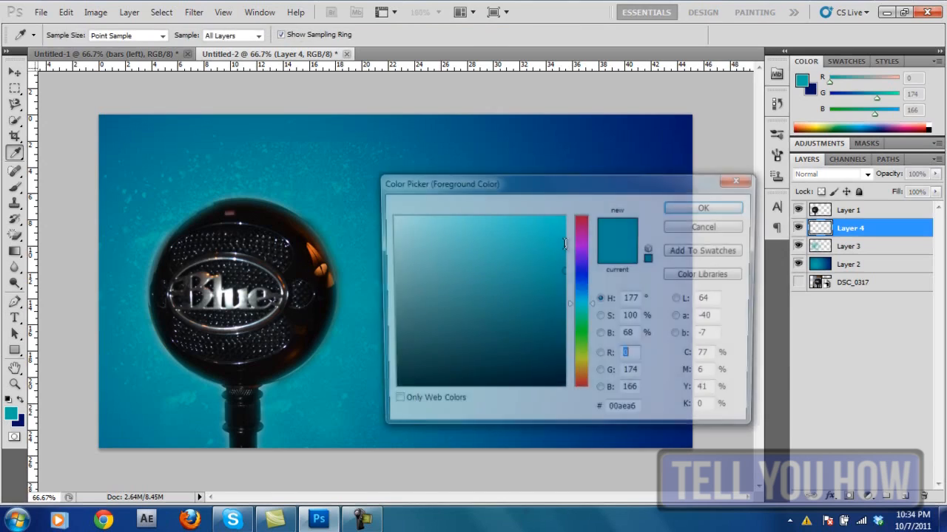
left_click_drag(494, 248, 549, 240)
mouse_move(582, 304)
left_mouse_down()
mouse_move(582, 284)
mouse_move(582, 361)
left_mouse_up()
left_click_drag(405, 248, 388, 215)
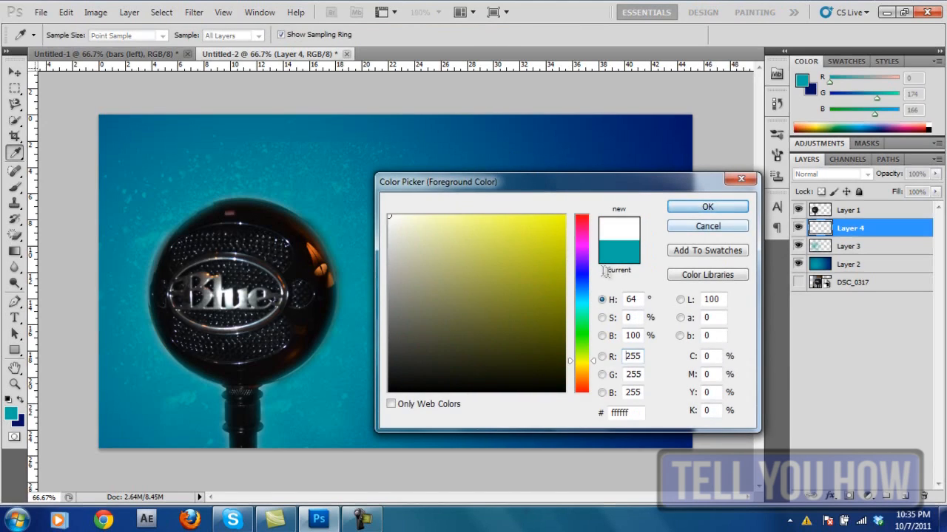
key("Return")
key("t")
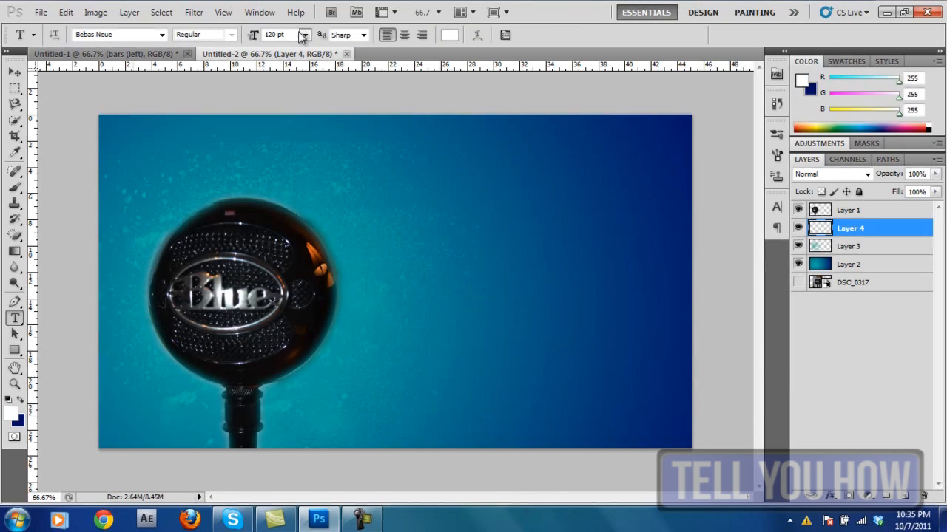
Add the text "BLUE SNOWBALL" on two lines in Bebas Neue and place it beside the microphone
left_click(462, 250)
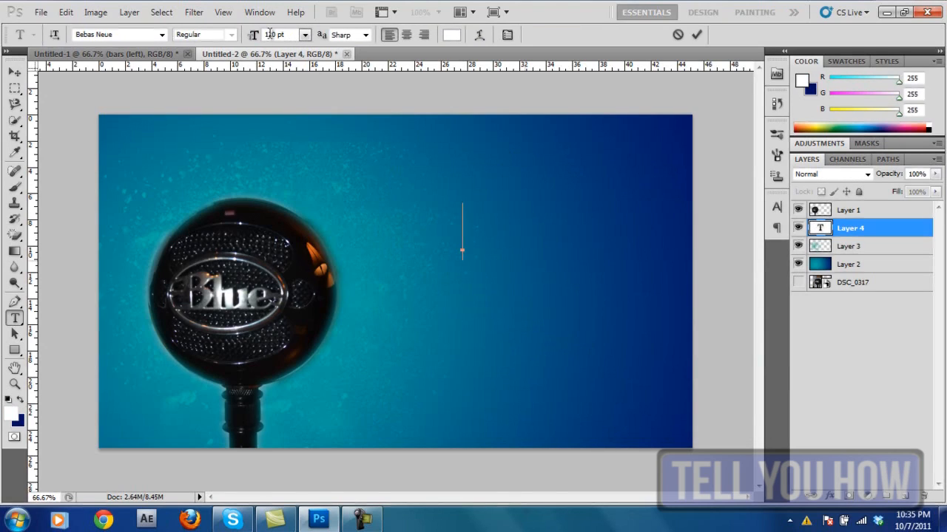
type("BLUE SNOWB")
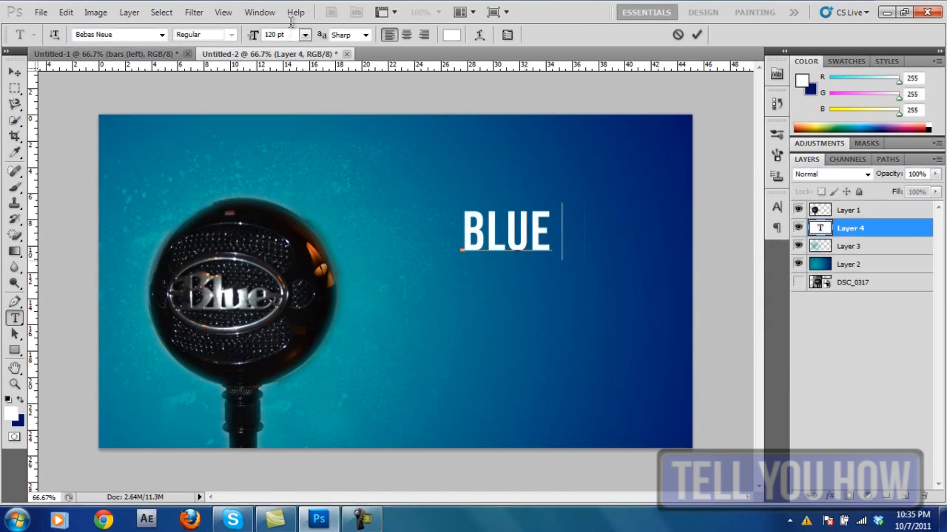
type("ALL")
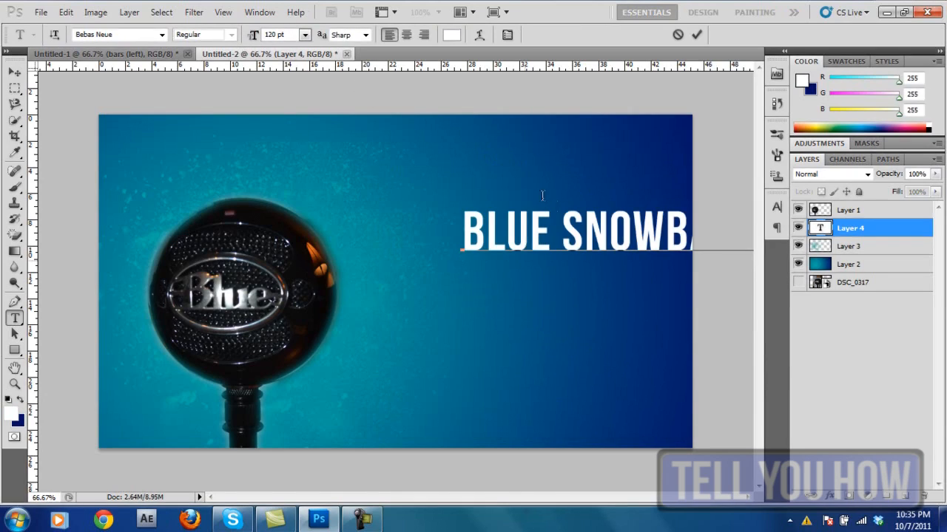
key("Return")
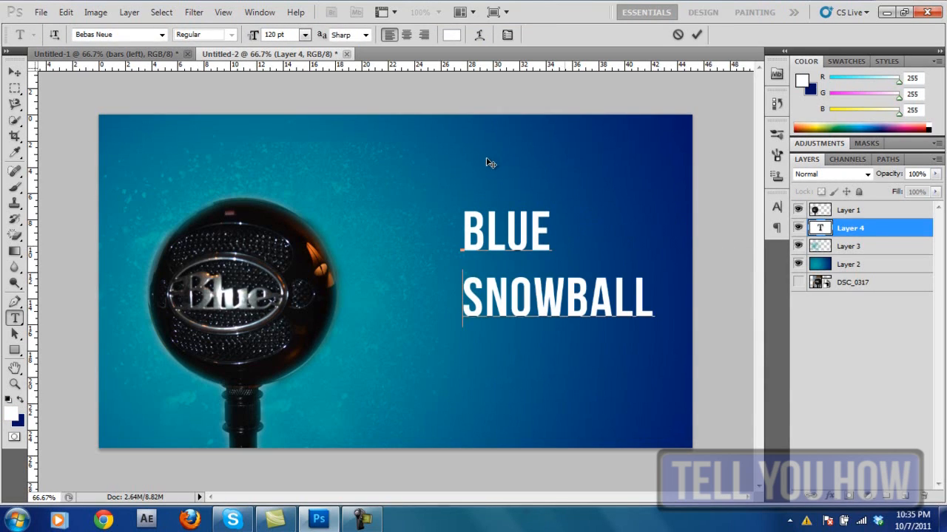
left_click_drag(651, 185, 597, 164)
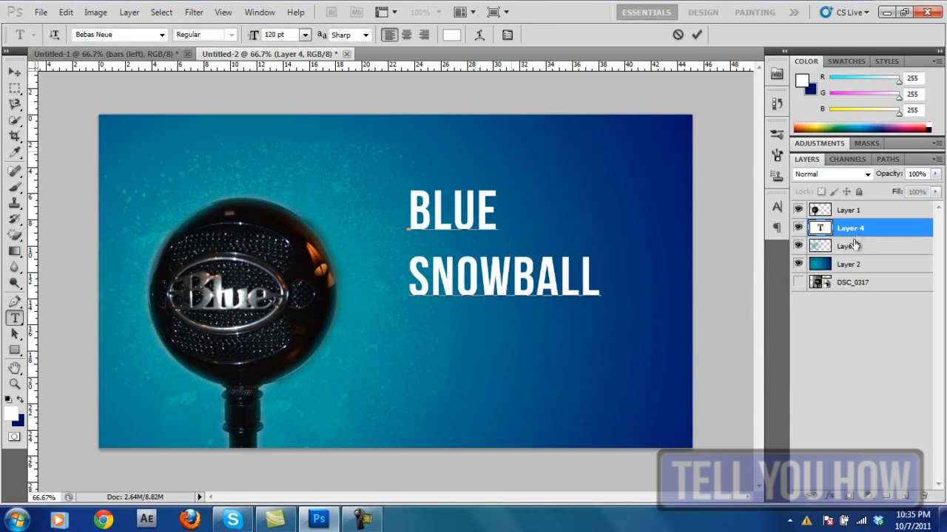
Enlarge the whole BLUE SNOWBALL text to 160 pt, shift it slightly towards the microphone and commit it
key("ctrl+a")
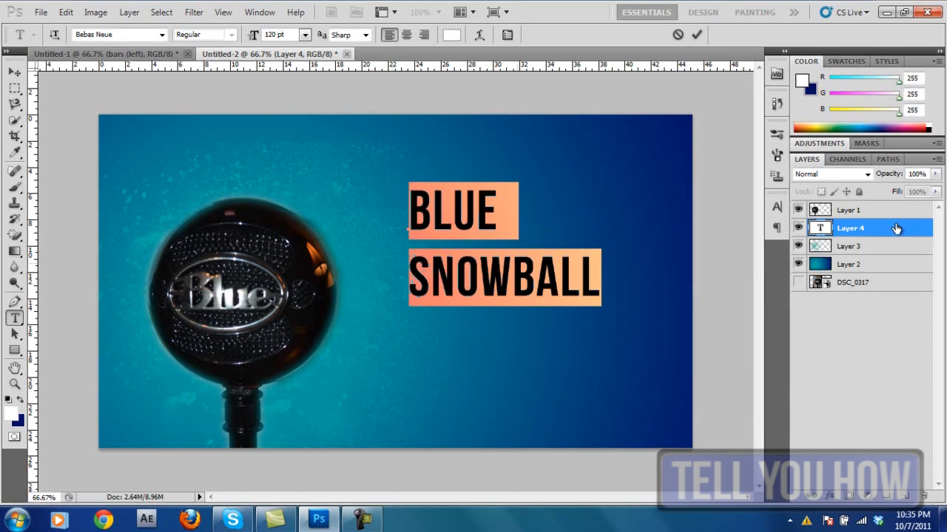
left_click(304, 35)
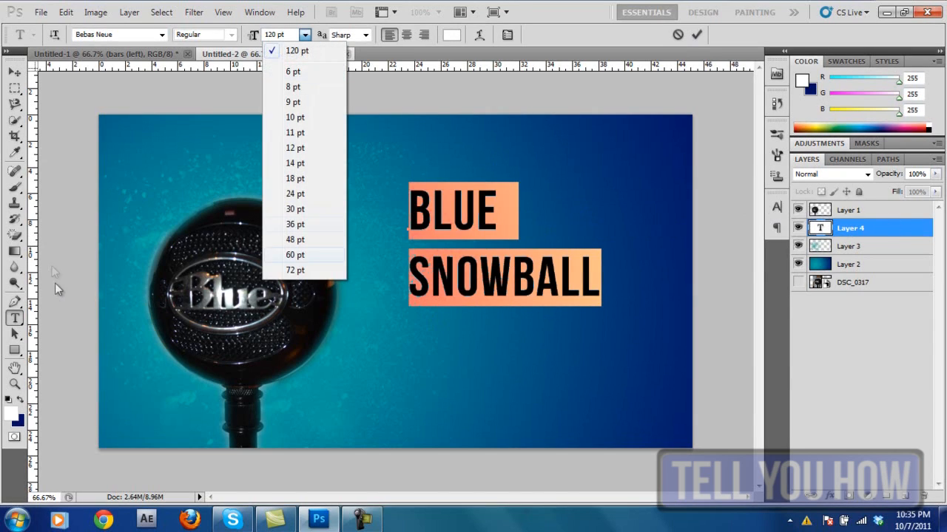
left_click(45, 251)
key("Return")
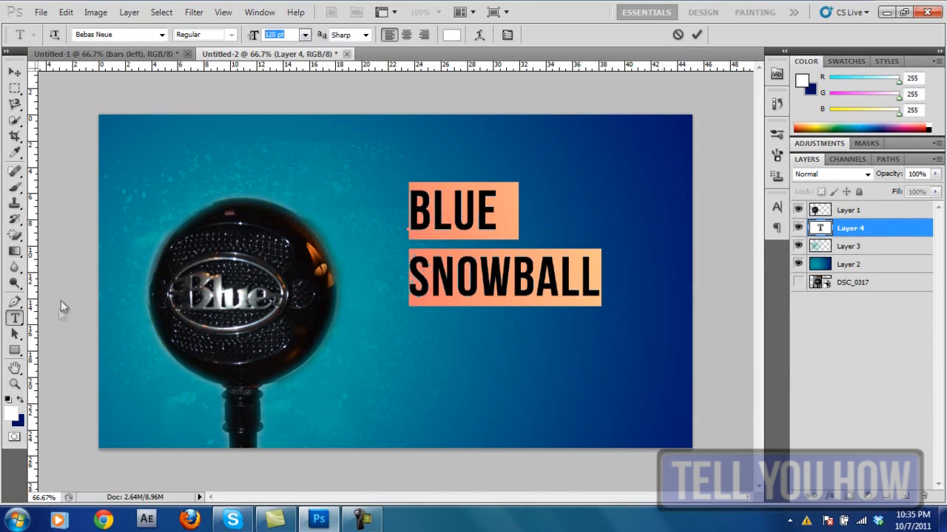
type("140")
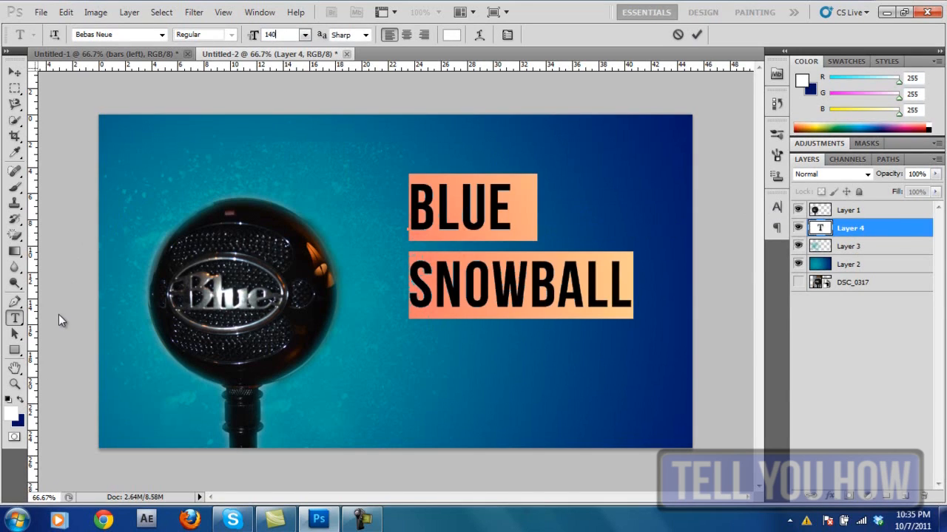
key("Return")
type("160")
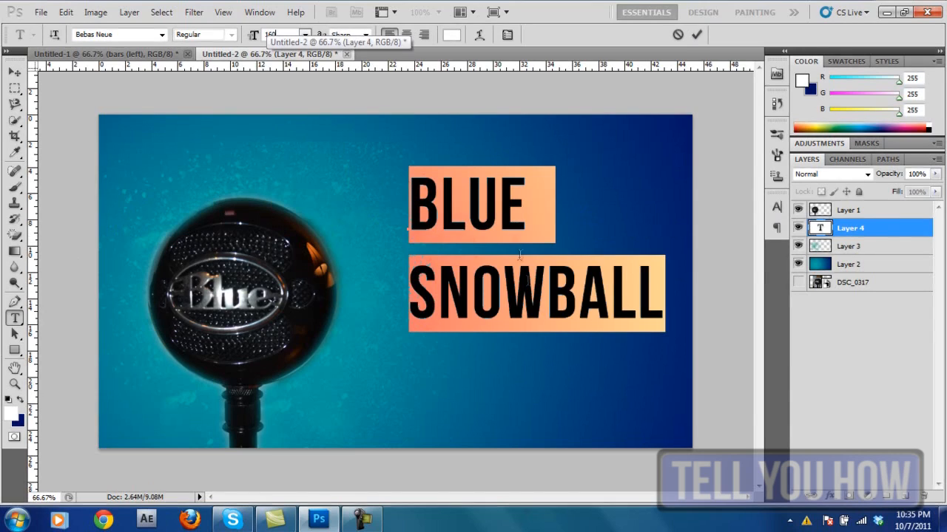
left_click_drag(592, 241, 575, 256)
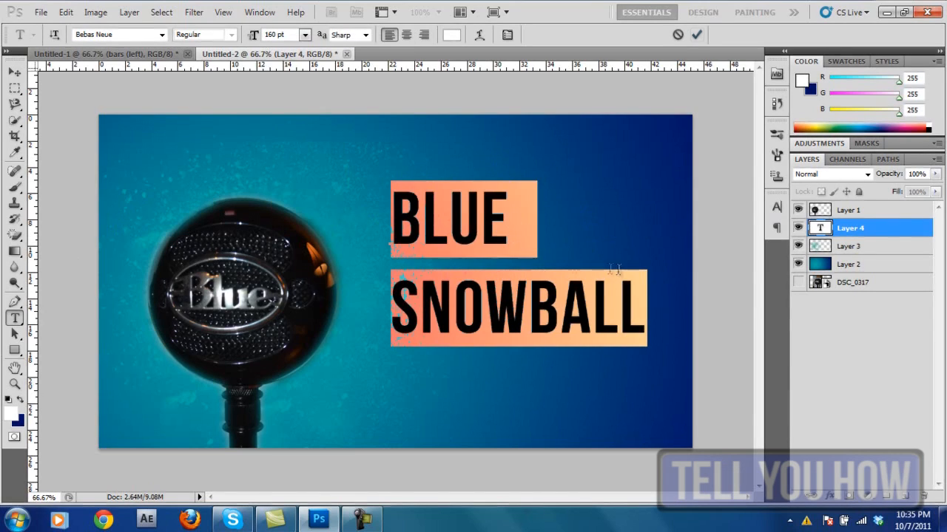
left_click(697, 35)
Commit the BLUE SNOWBALL text and give its layer a Drop Shadow and a smooth Inner Bevel, both with default settings
key("Return")
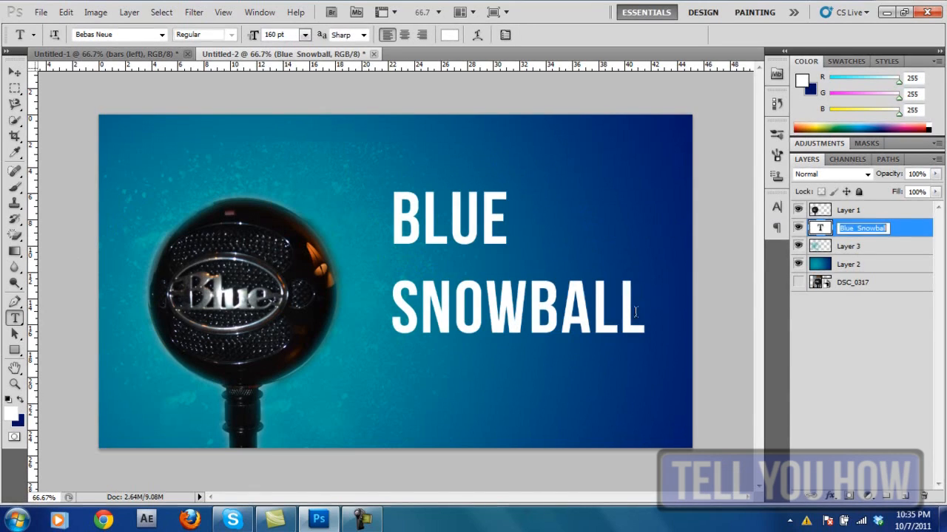
key("Return")
double_click(906, 229)
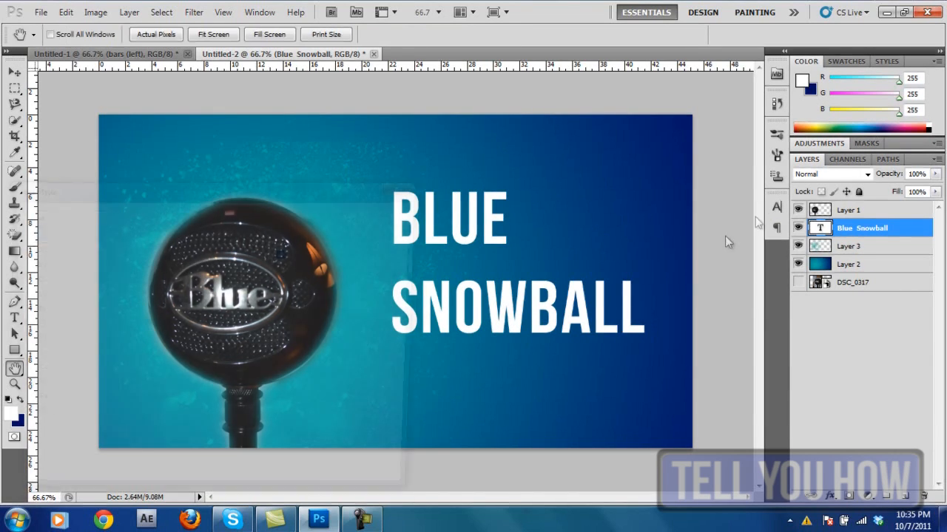
left_click(52, 248)
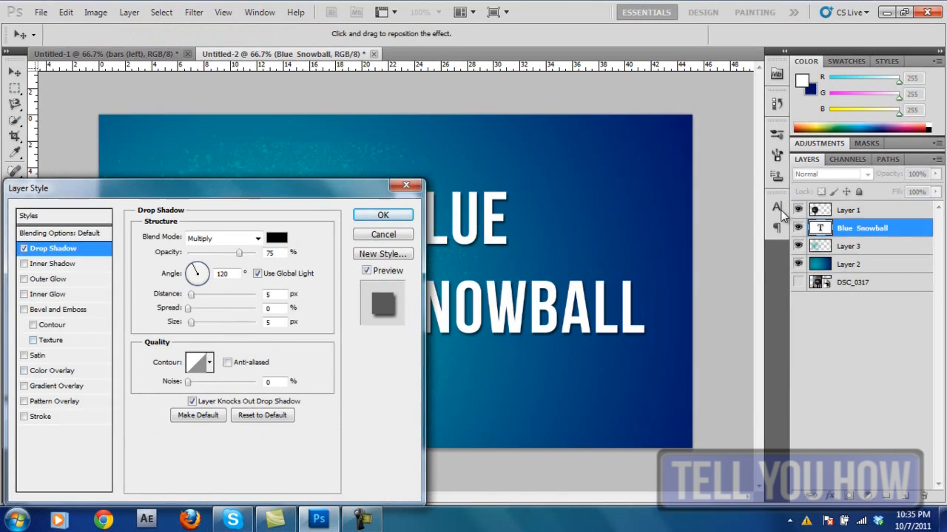
left_click(58, 310)
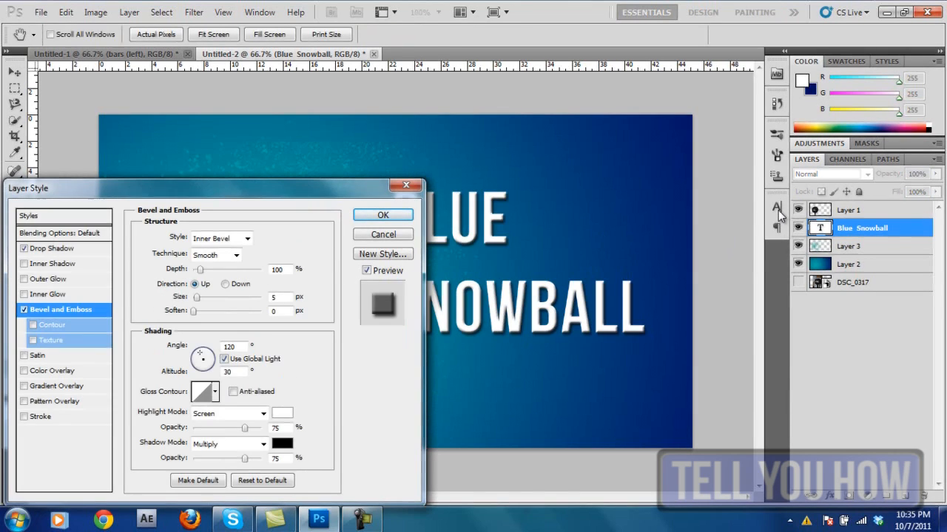
left_click(383, 215)
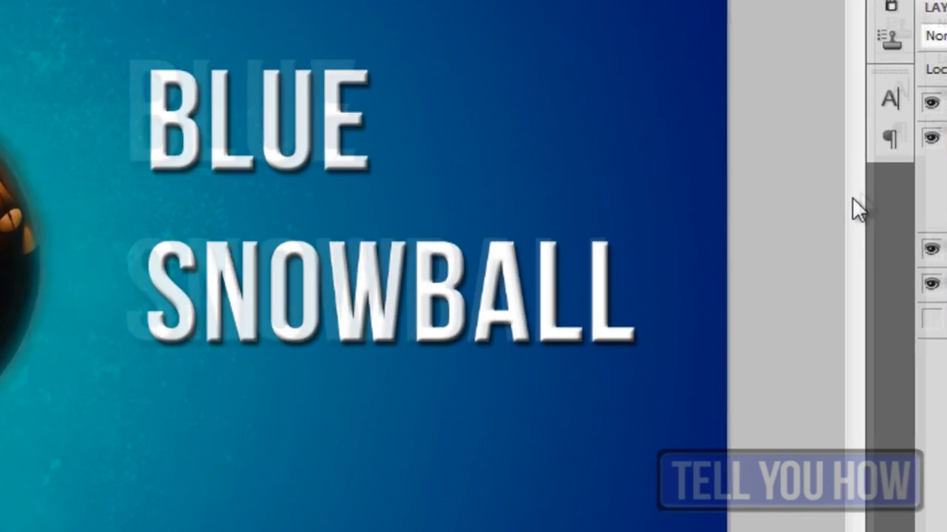
Try a tracking of 75 on the whole BLUE SNOWBALL text, settle on 10 and commit the edit
left_click_drag(634, 296, 93, 110)
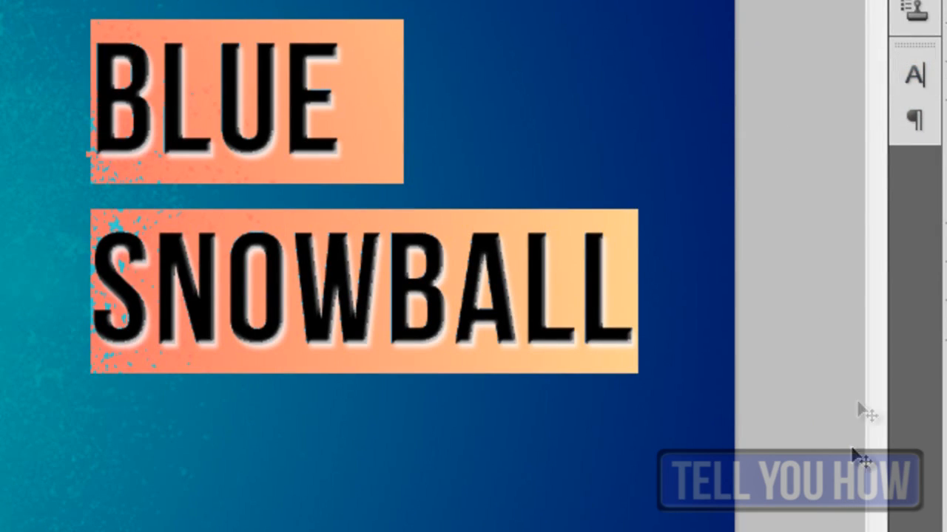
left_click(914, 75)
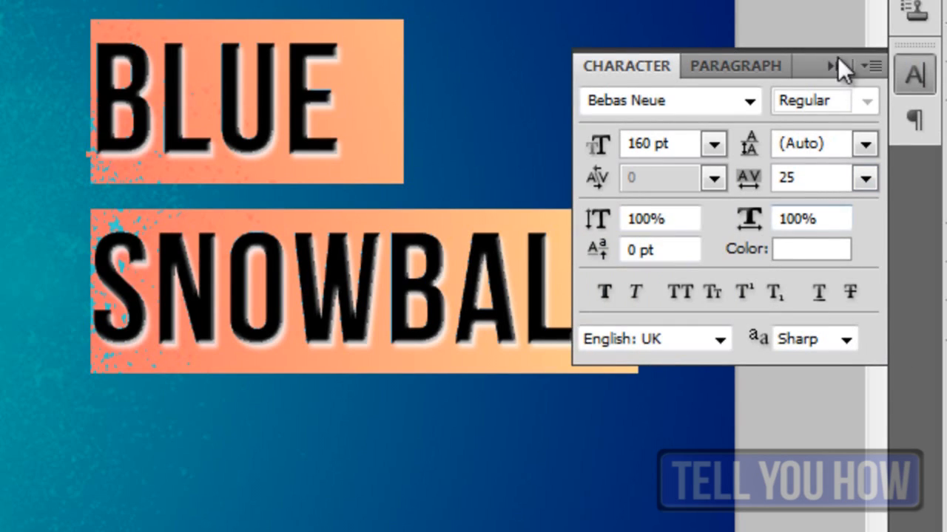
left_click(865, 178)
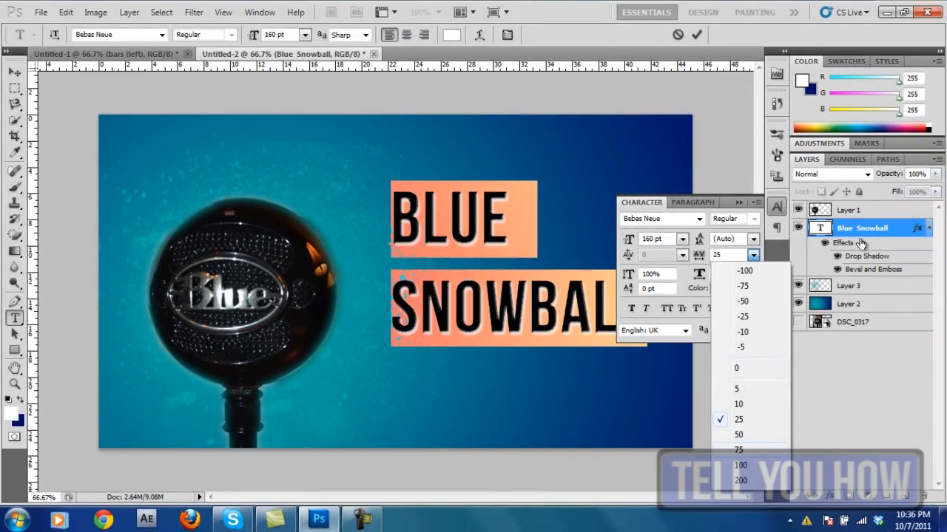
left_click(739, 450)
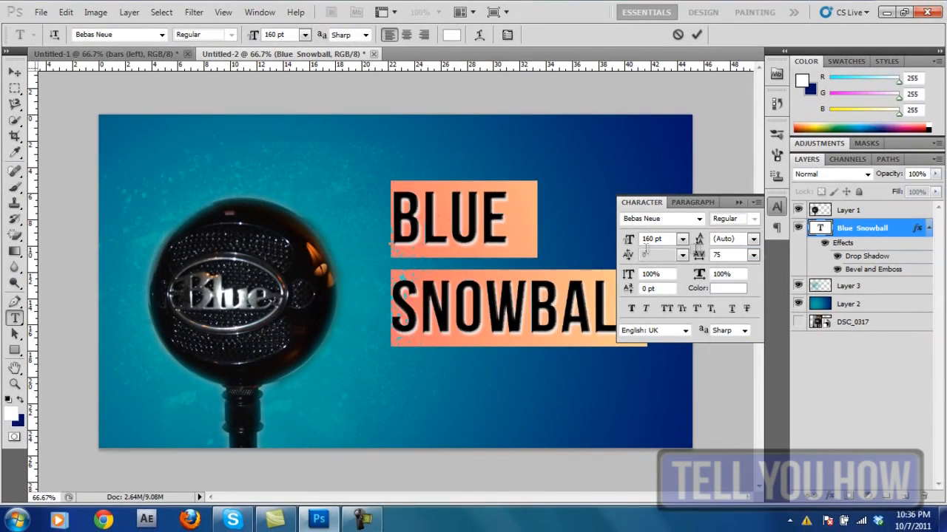
left_click(752, 255)
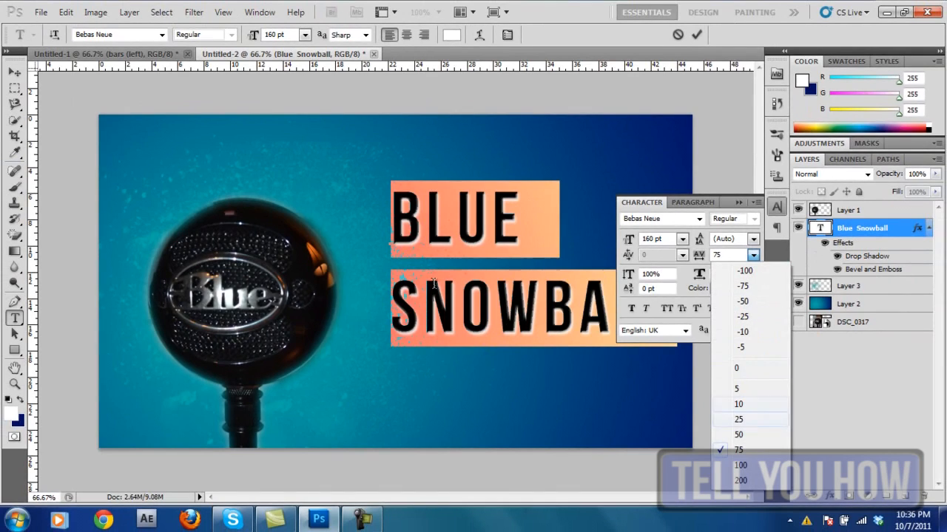
left_click(738, 404)
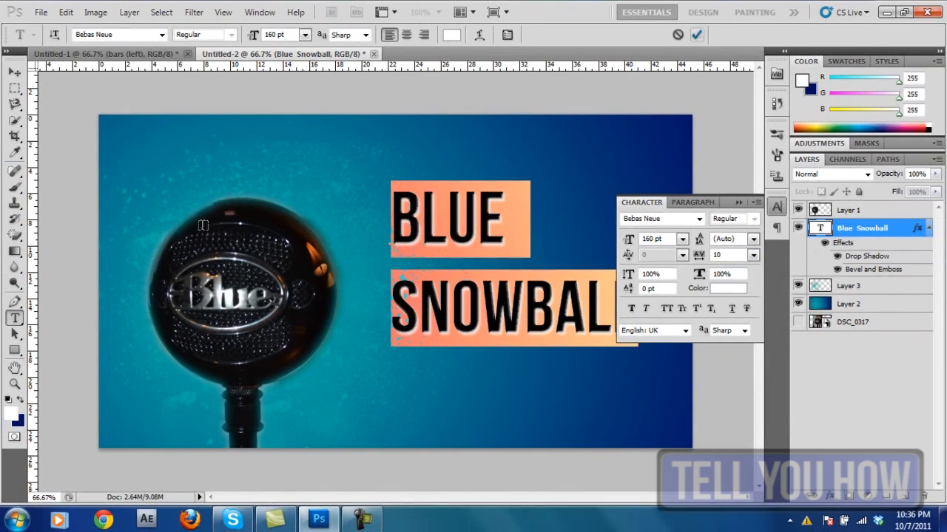
left_click(696, 34)
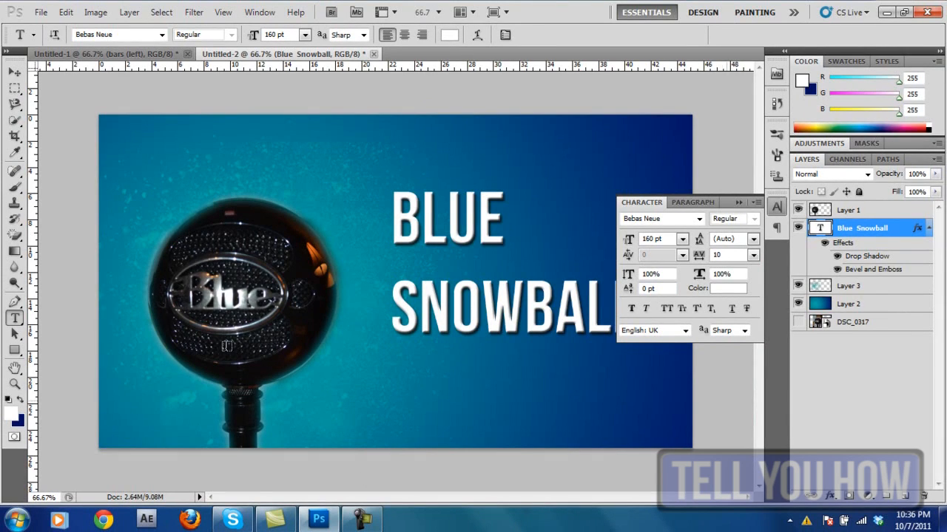
left_click(725, 403)
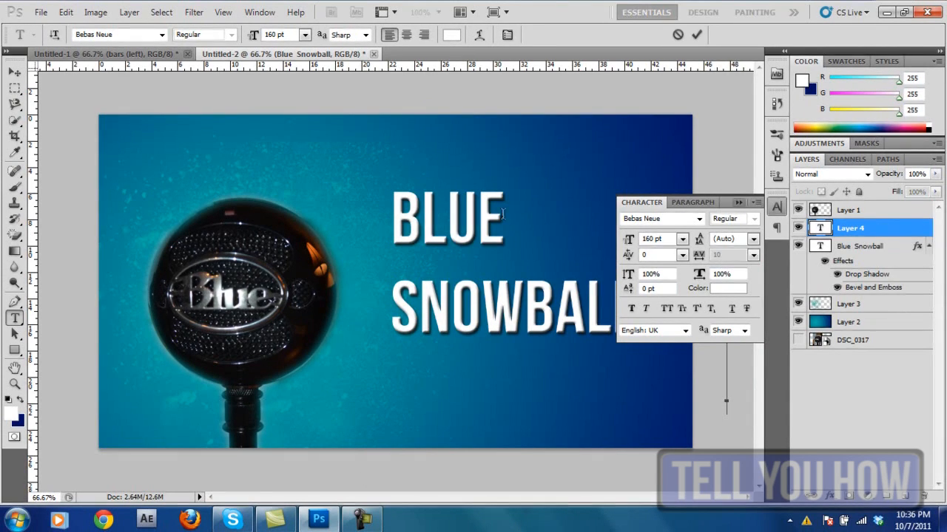
left_click(738, 203)
left_click(571, 294)
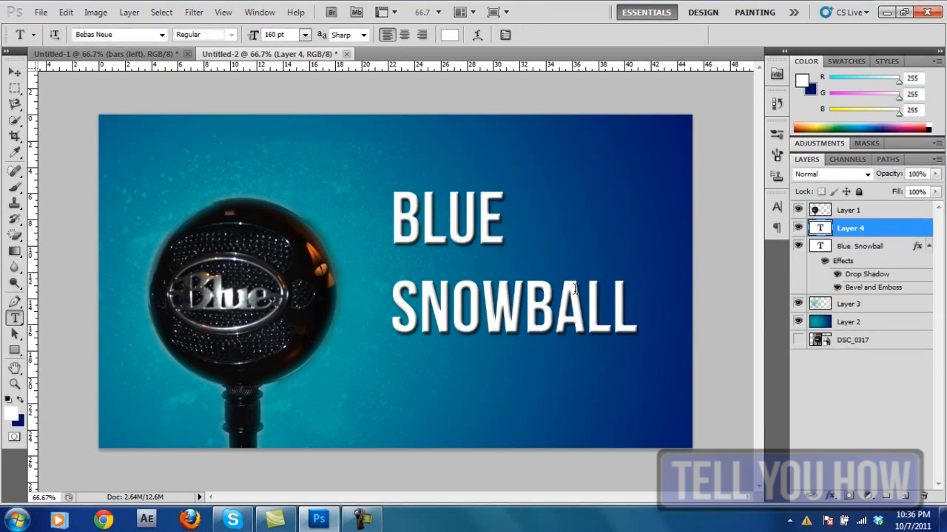
key("ctrl+z")
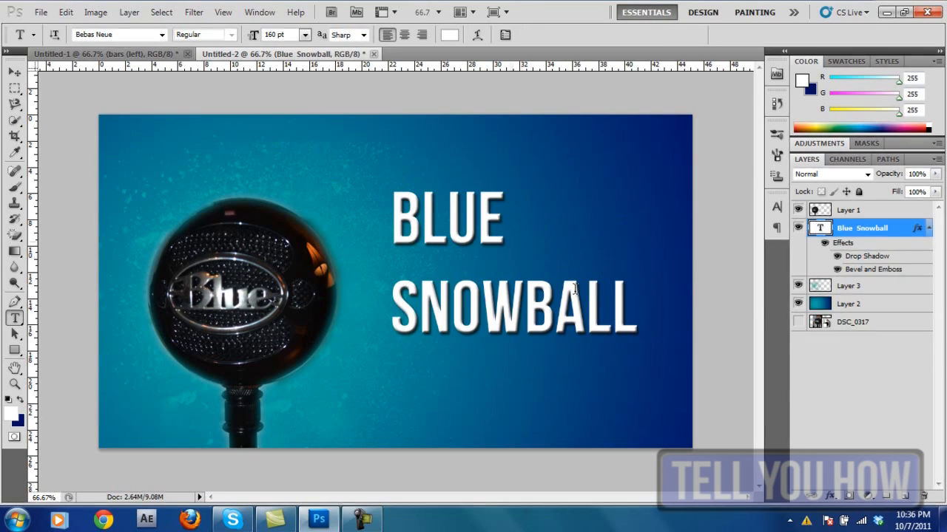